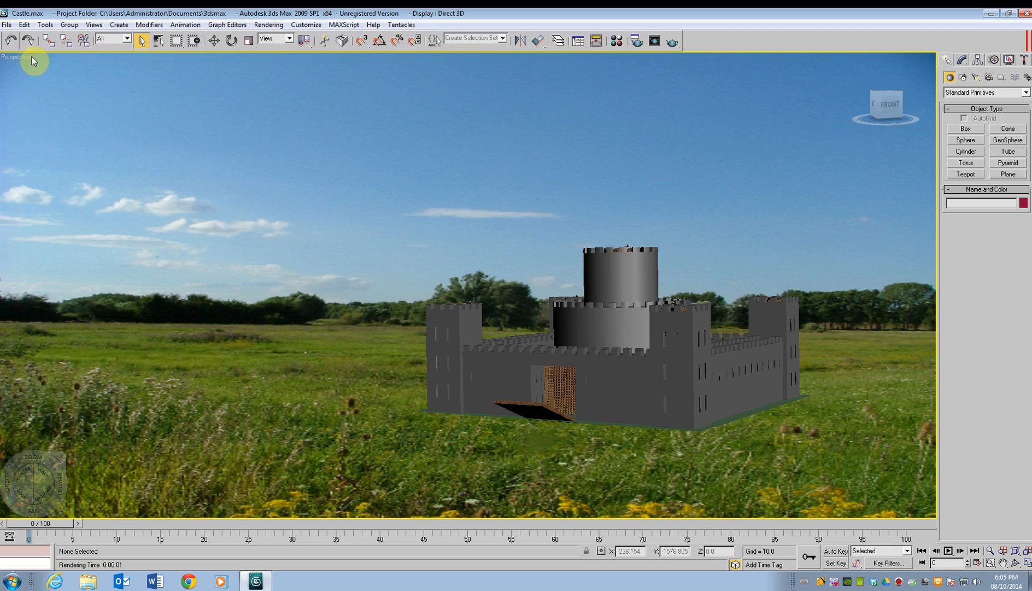
Step: In the Top view, create a Snow particle emitter about 847 wide and 419 long, covering the whole castle
{"action": "key", "text": "t"}
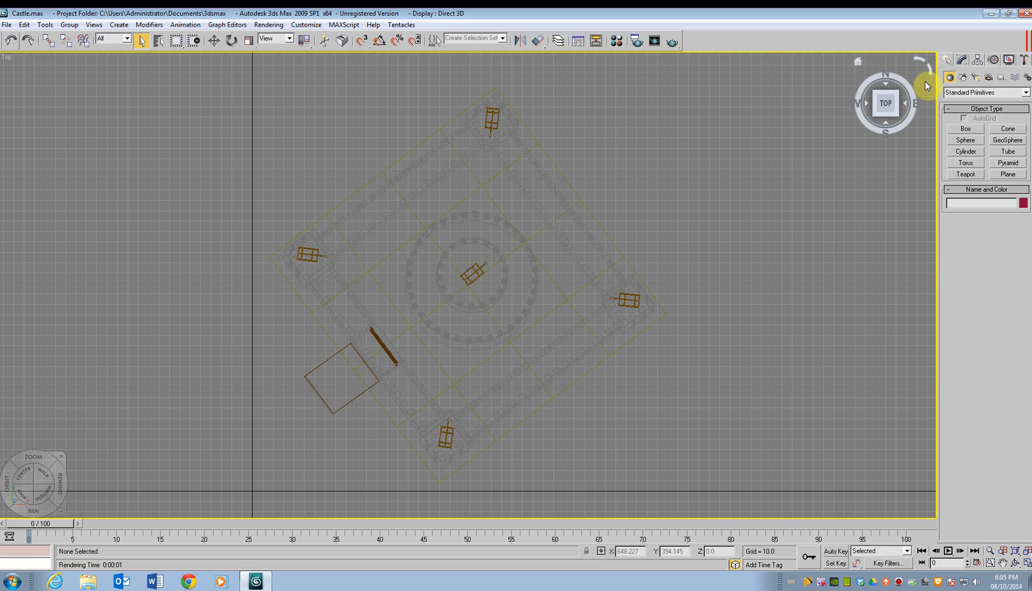
{"action": "left_click", "coordinate": [961, 92]}
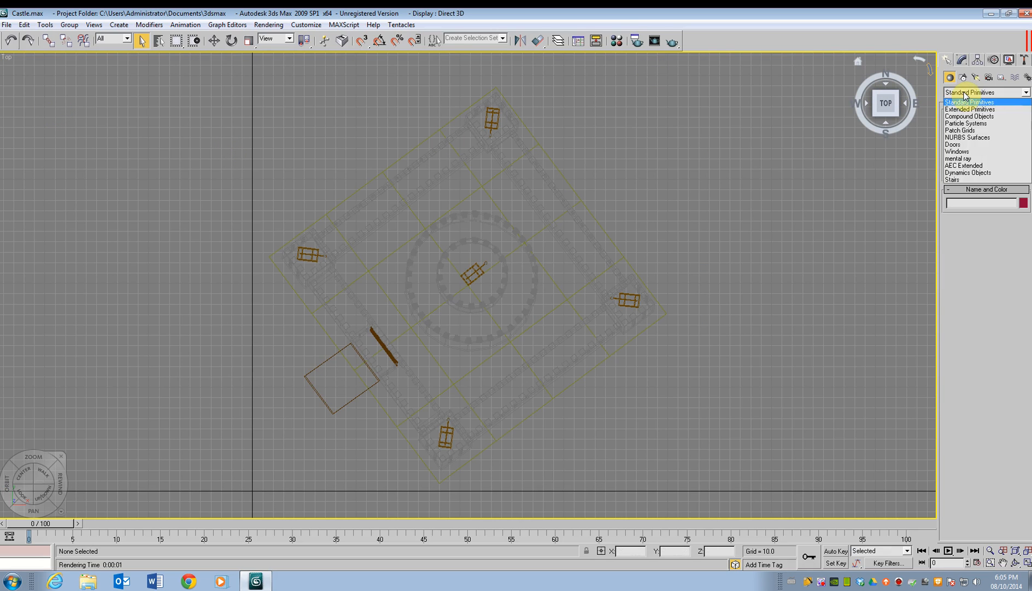
{"action": "left_click", "coordinate": [969, 124]}
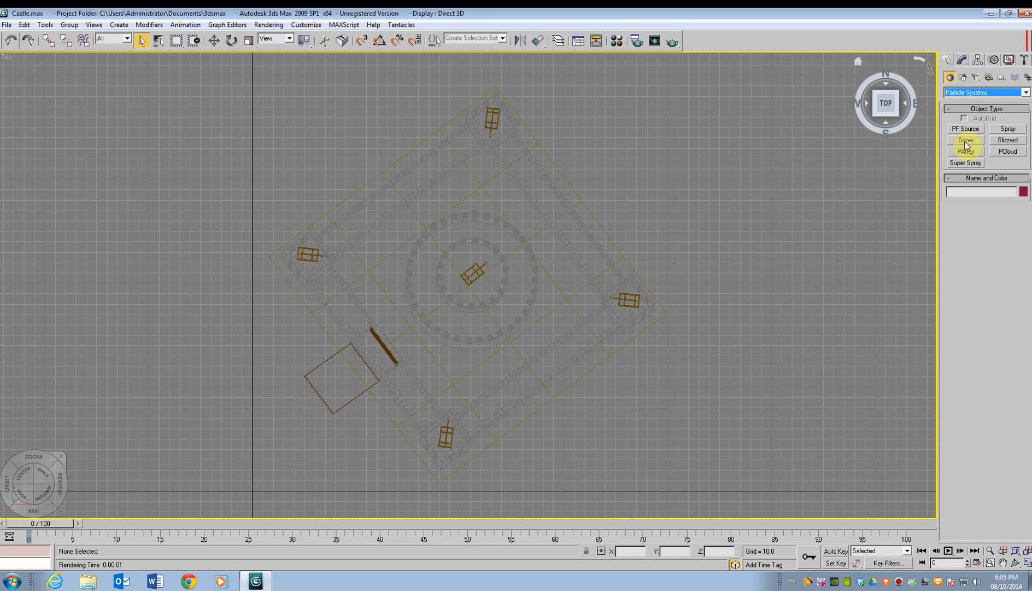
{"action": "left_click", "coordinate": [966, 141]}
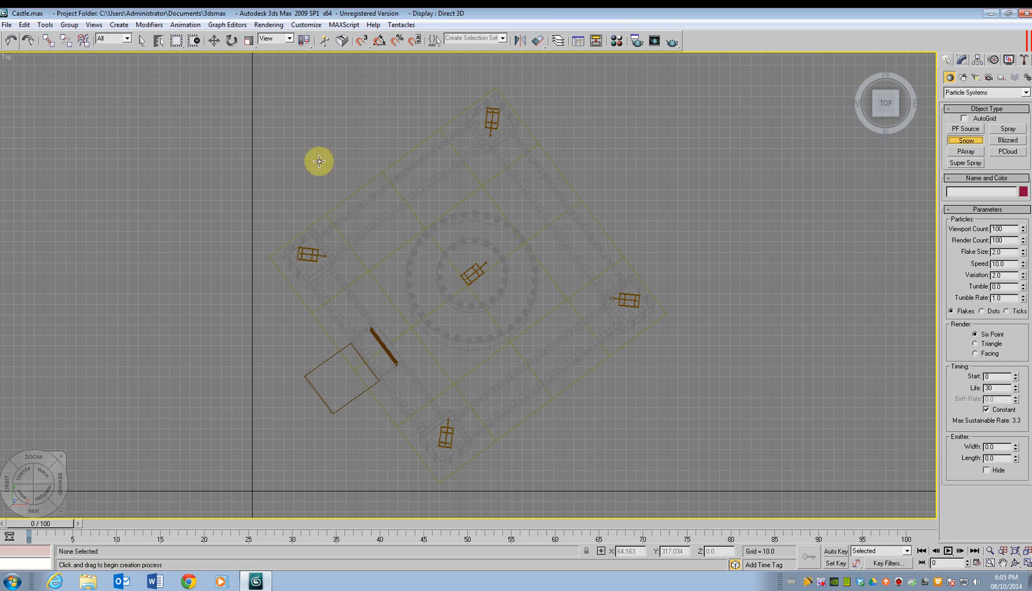
{"action": "left_click_drag", "start_coordinate": [46, 74], "coordinate": [925, 508]}
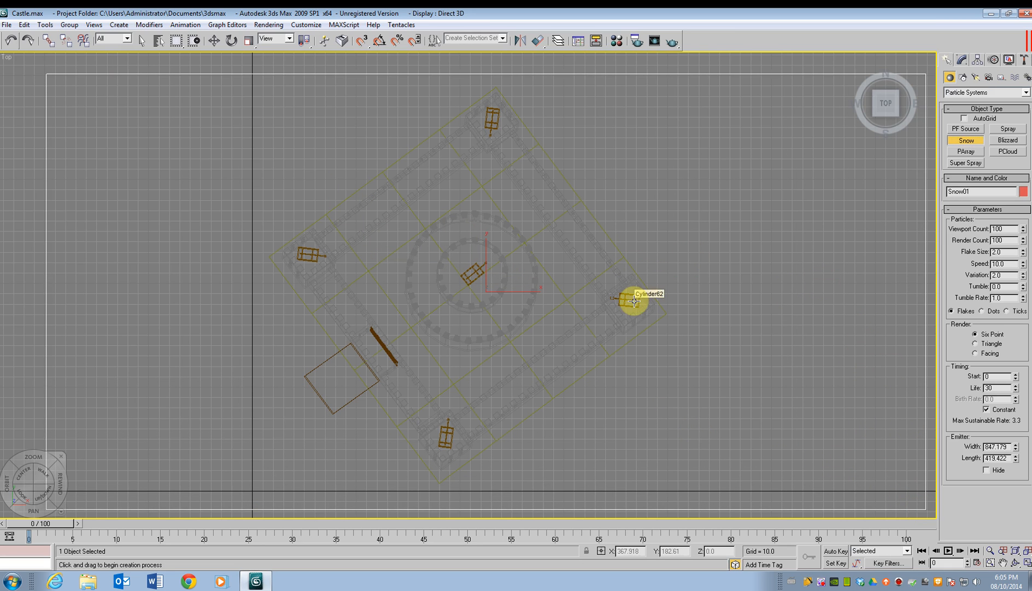
Step: In the Perspective view, raise the snow emitter above the castle to a height of about 132 units
{"action": "key", "text": "p"}
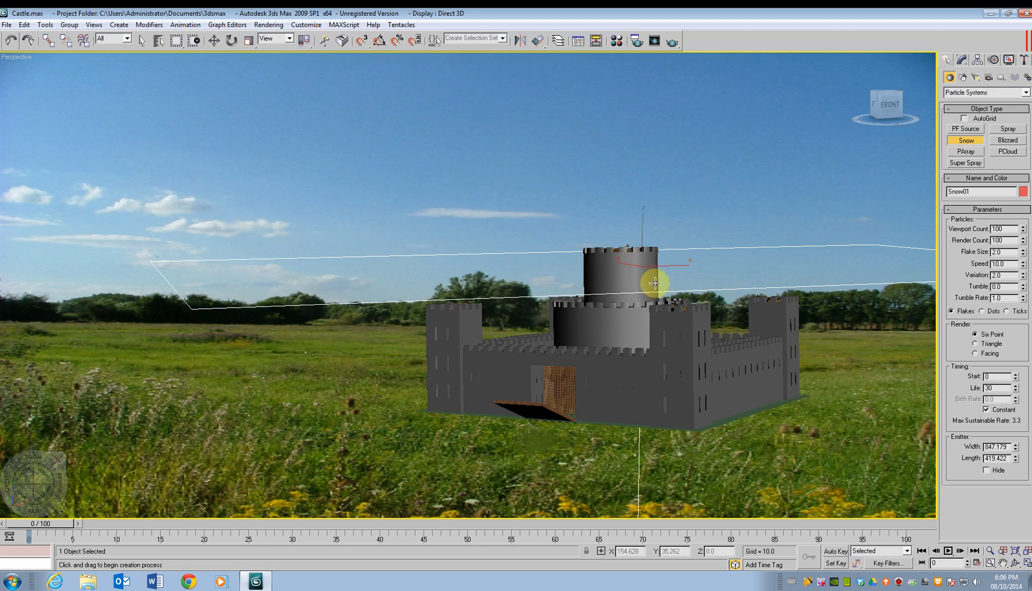
{"action": "left_click", "coordinate": [215, 41]}
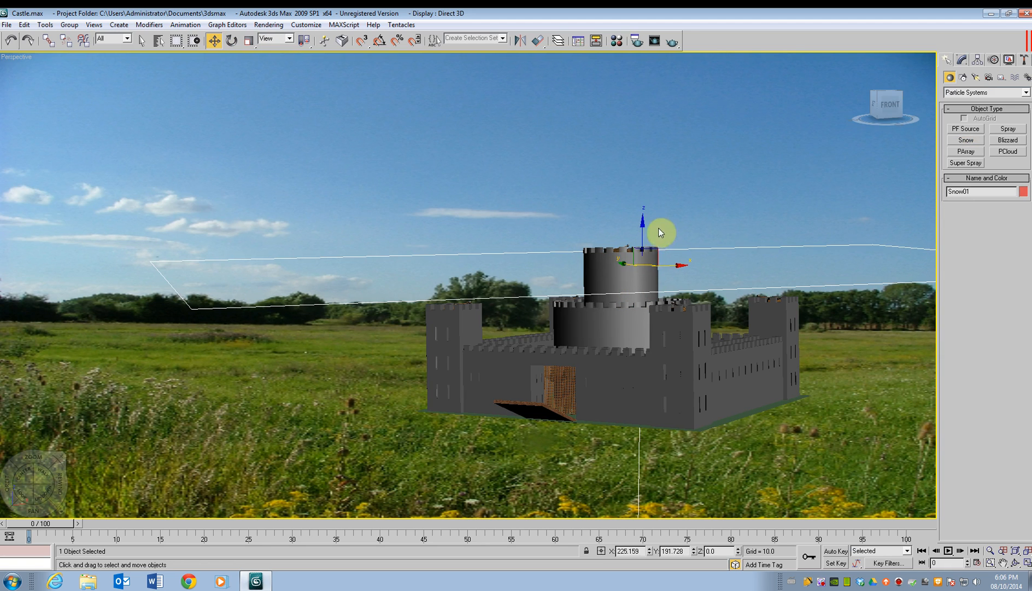
{"action": "left_click_drag", "start_coordinate": [642, 228], "coordinate": [617, 85]}
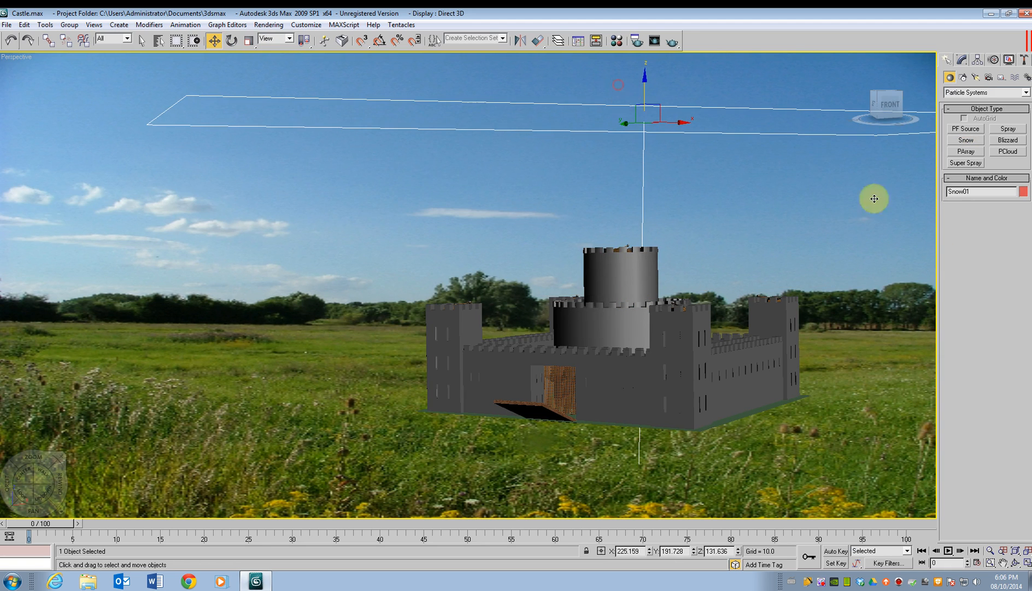
Step: Enlarge the snow emitter to a width of about 1054 and a length of about 612
{"action": "left_click", "coordinate": [963, 61]}
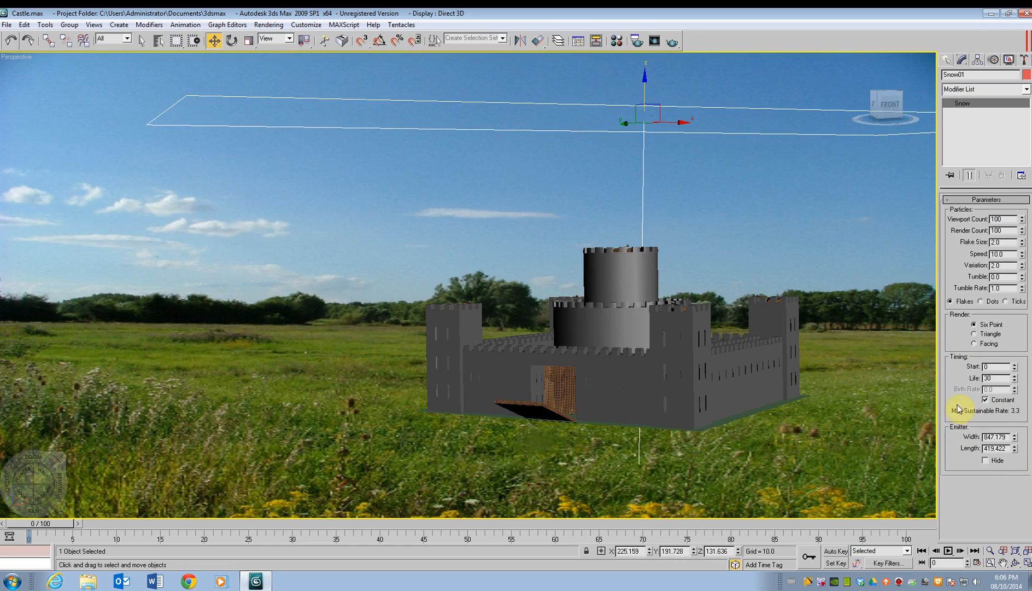
{"action": "left_click", "coordinate": [1015, 435]}
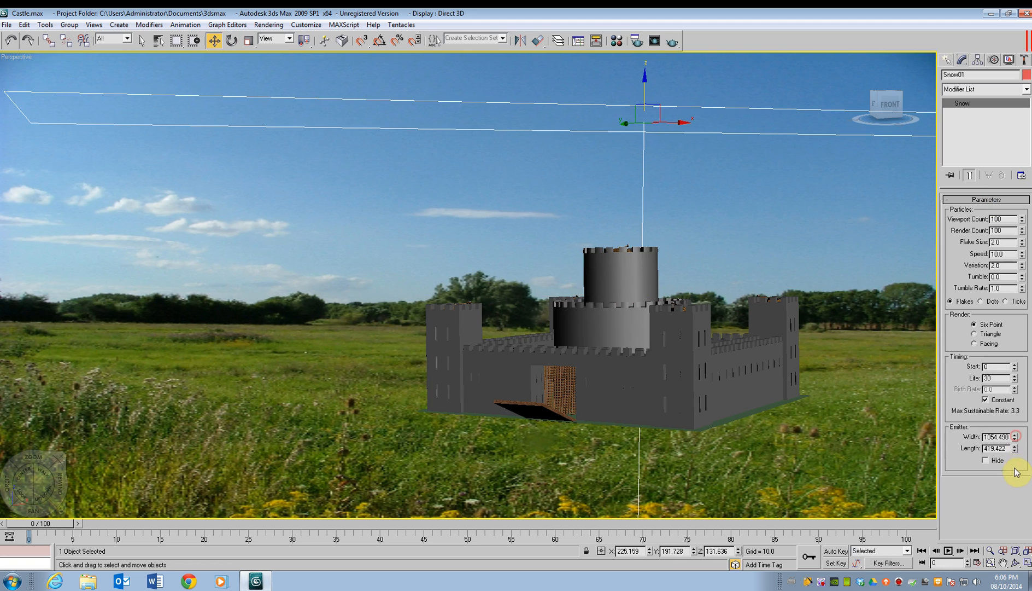
{"action": "left_click", "coordinate": [1014, 446]}
{"action": "left_click_drag", "start_coordinate": [1015, 446], "coordinate": [1016, 449]}
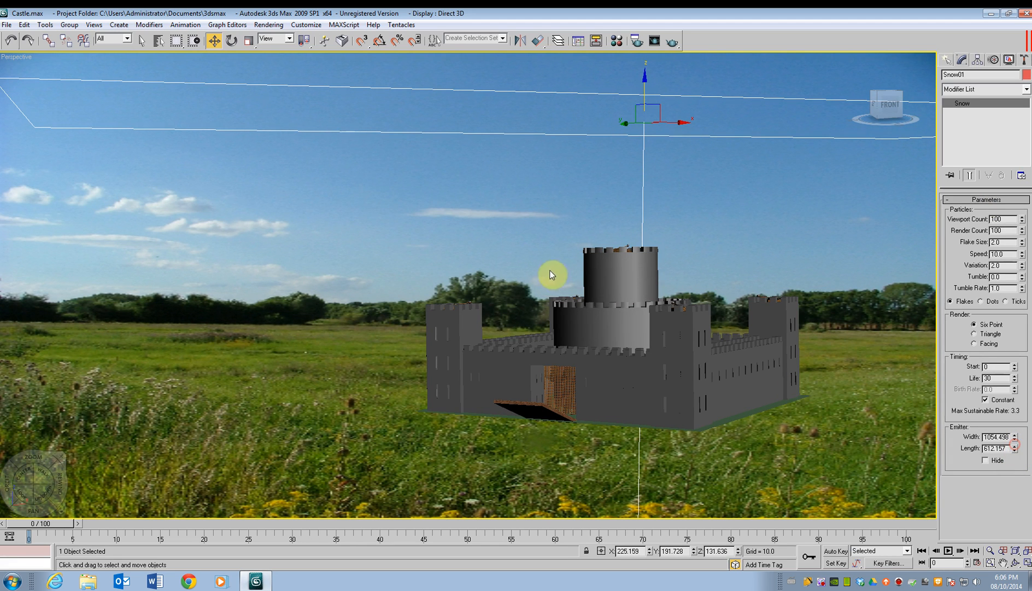
Step: Rotate the snow emitter about -4 degrees around X and set its viewport and render counts to 1000
{"action": "left_click", "coordinate": [231, 40]}
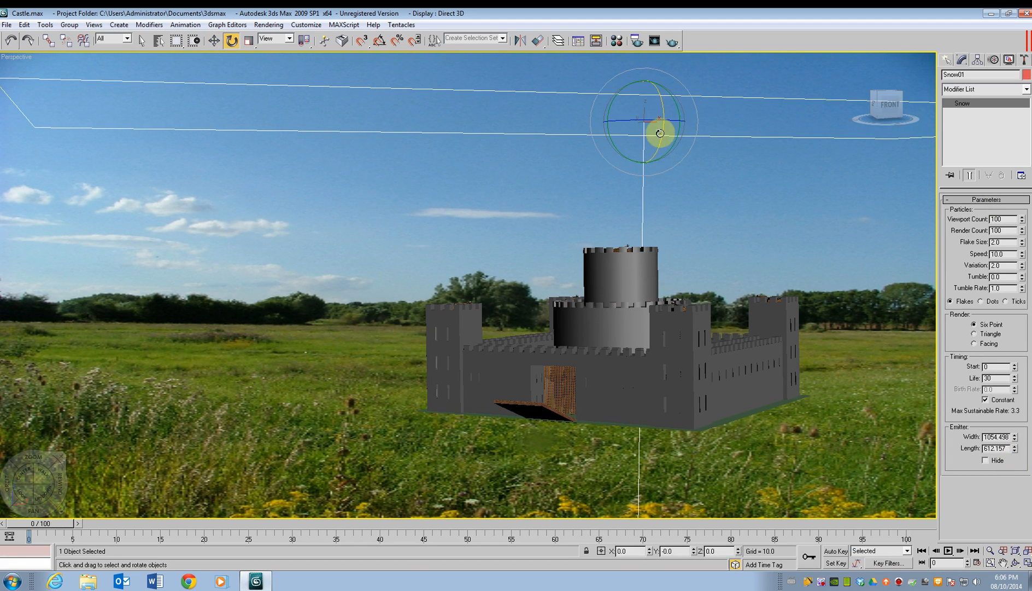
{"action": "left_click_drag", "start_coordinate": [659, 132], "coordinate": [663, 129]}
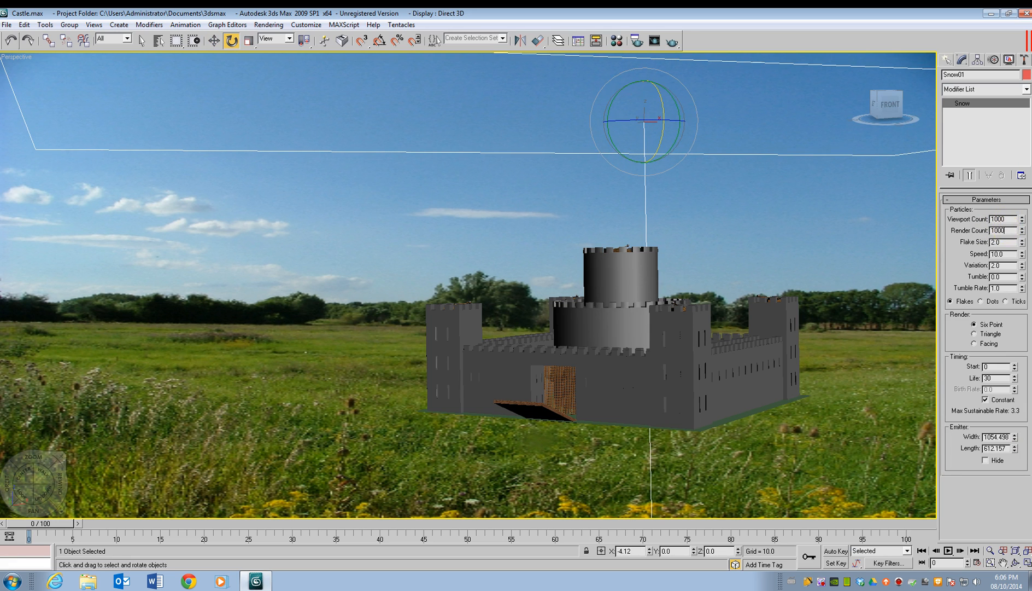
Step: With frame 29 displayed, lower the snow emitter by about 51 units and rotate it about another -11 degrees around X
{"action": "left_click_drag", "start_coordinate": [44, 522], "coordinate": [283, 571]}
{"action": "key", "text": "e"}
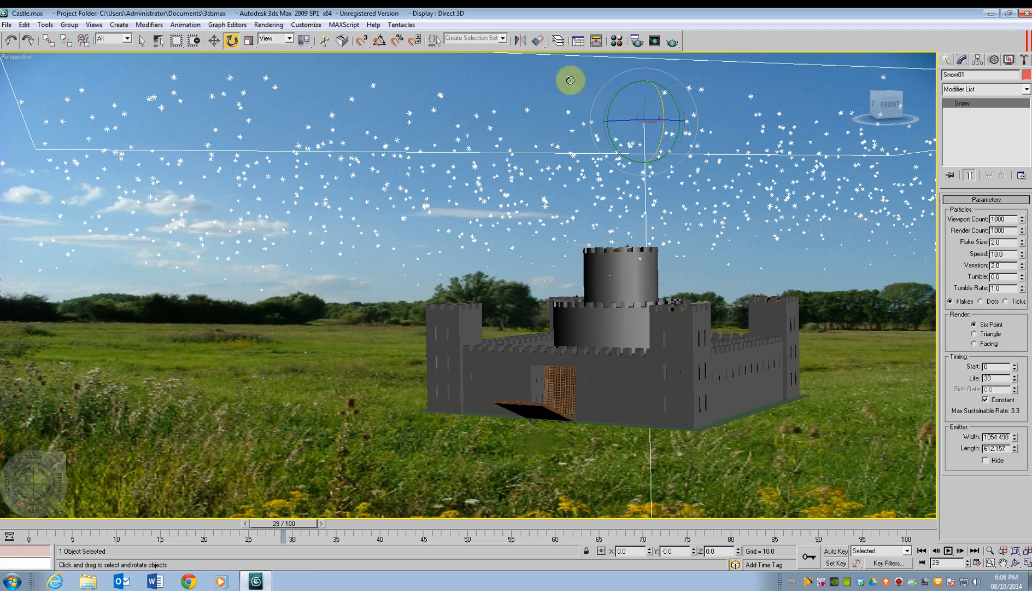
{"action": "left_click", "coordinate": [214, 40]}
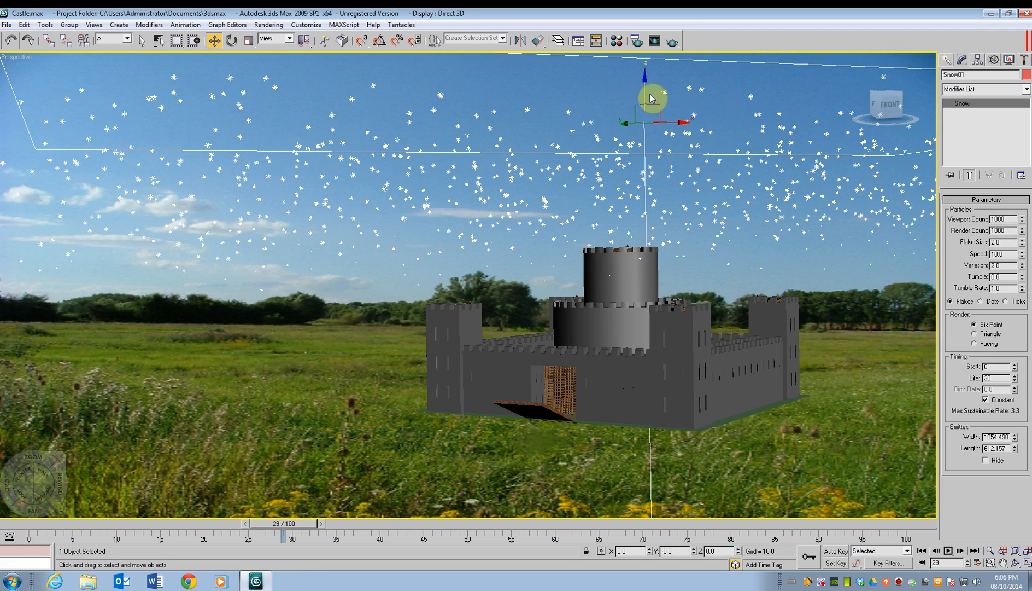
{"action": "left_click_drag", "start_coordinate": [646, 86], "coordinate": [659, 141]}
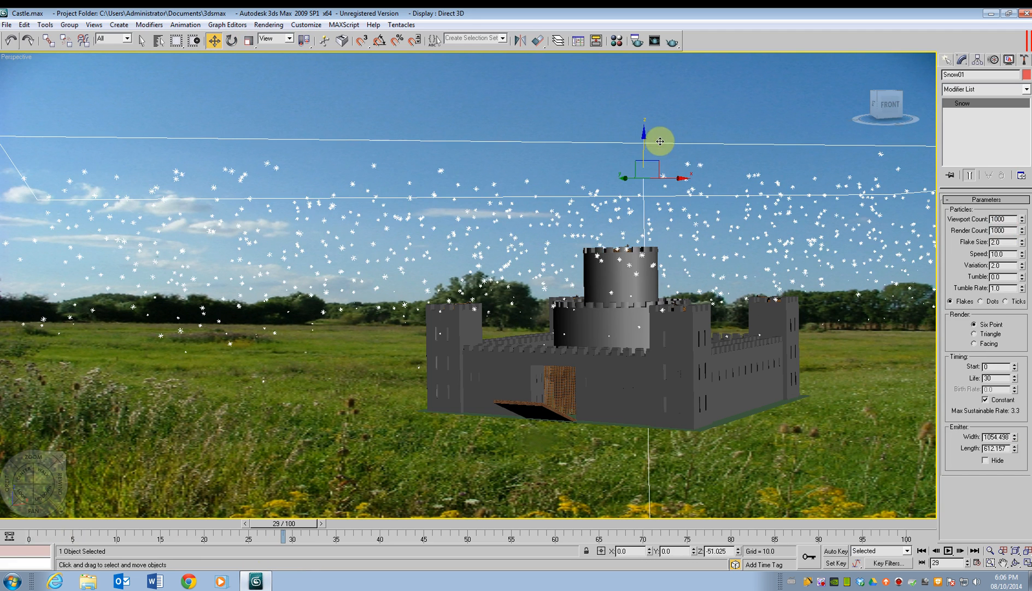
{"action": "left_click", "coordinate": [231, 40]}
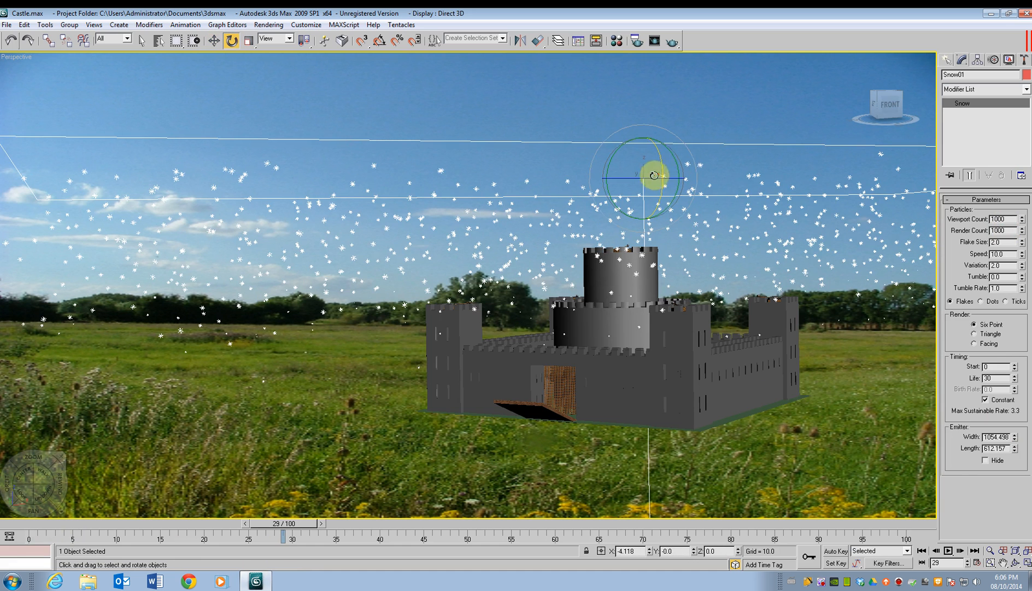
{"action": "left_click_drag", "start_coordinate": [659, 173], "coordinate": [658, 162]}
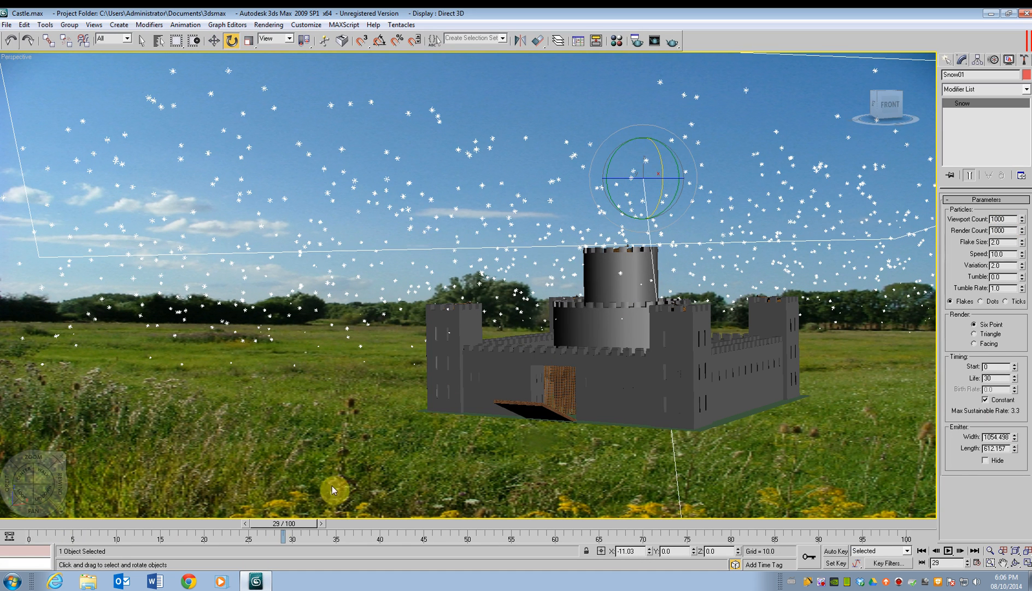
Step: Return to frame 0, set the snow particle life to 20 and change the emitter's object color to white
{"action": "left_click_drag", "start_coordinate": [285, 521], "coordinate": [45, 528]}
{"action": "key", "text": "e"}
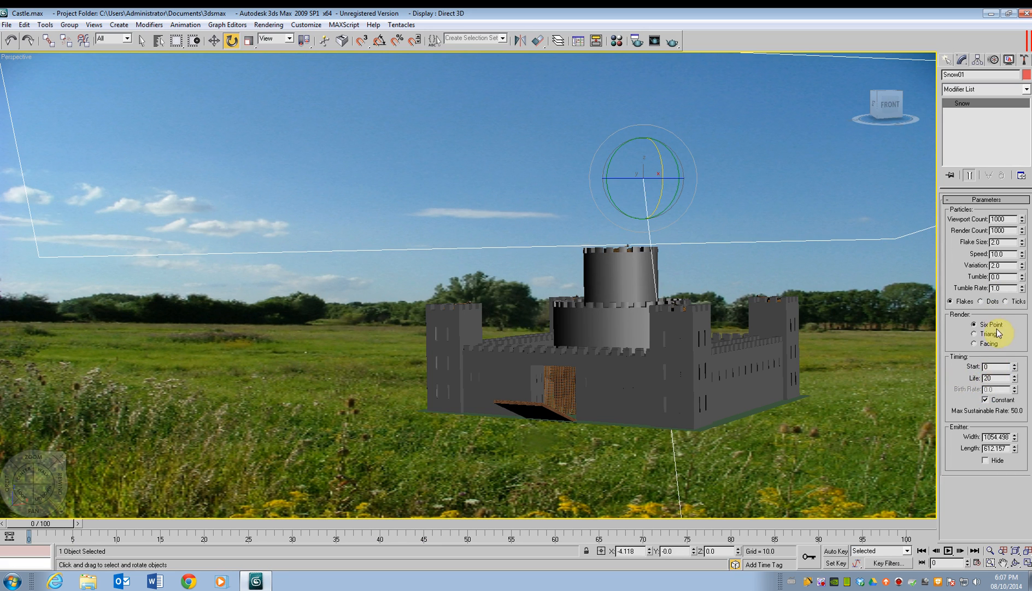
{"action": "left_click", "coordinate": [1026, 75]}
{"action": "left_click", "coordinate": [615, 318]}
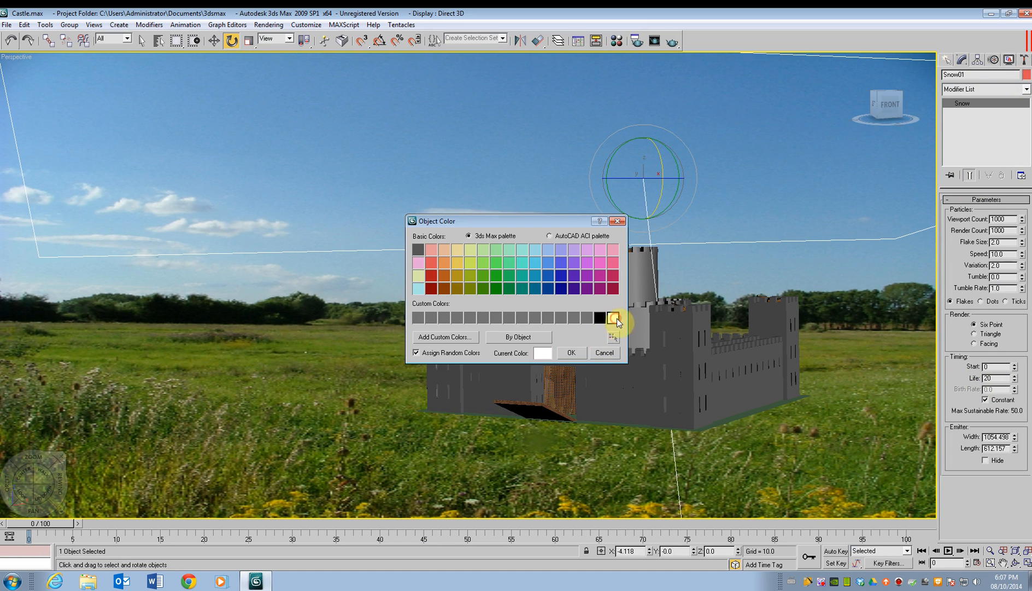
{"action": "left_click", "coordinate": [578, 353]}
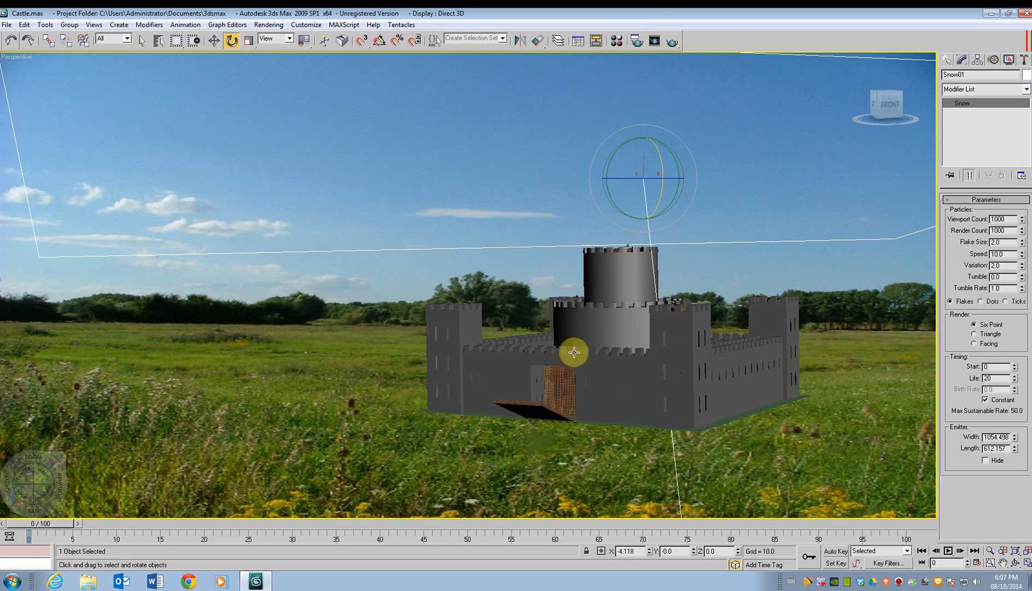
Step: Play the snow animation, stop it at frame 79 and render the Perspective view to review the flakes
{"action": "left_click", "coordinate": [948, 554]}
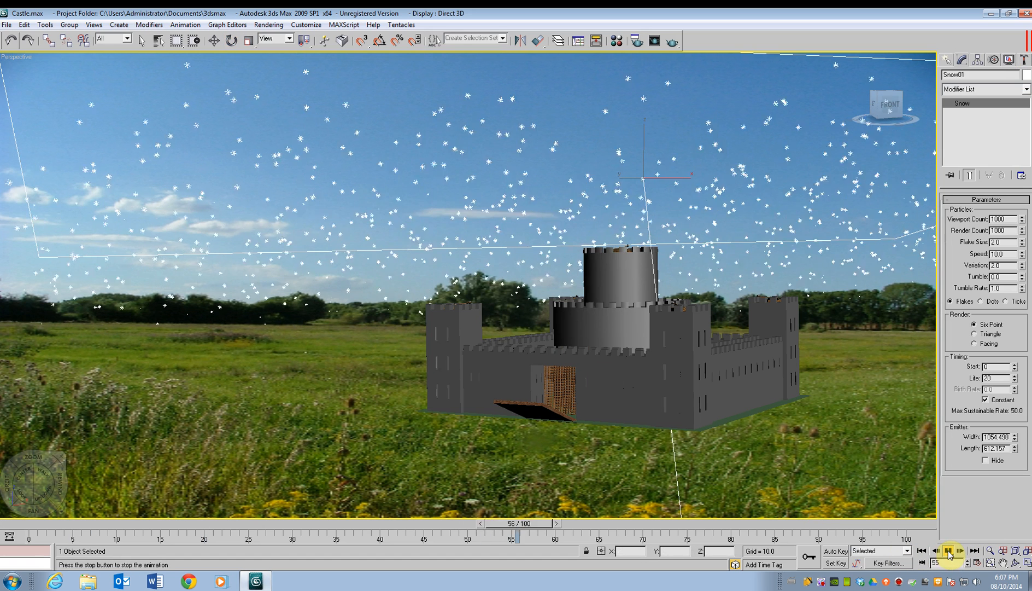
{"action": "left_click", "coordinate": [949, 554]}
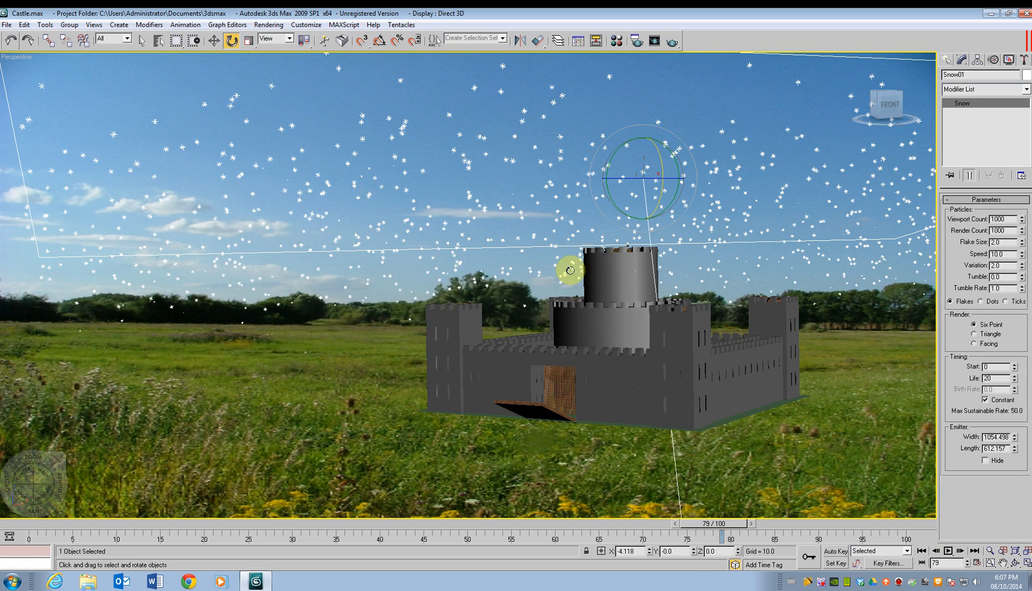
{"action": "key", "text": "shift+q"}
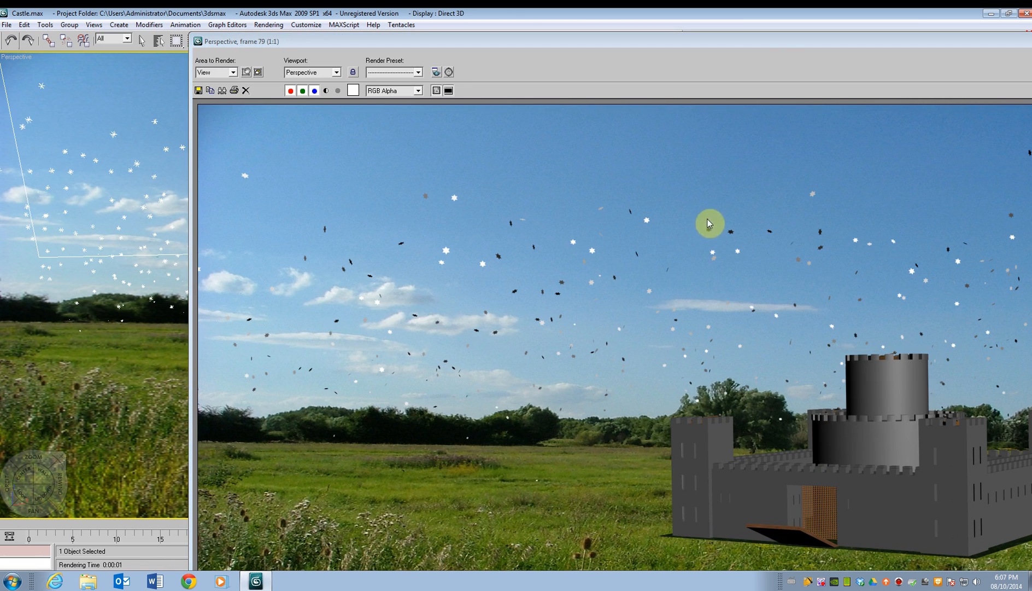
{"action": "left_click_drag", "start_coordinate": [784, 42], "coordinate": [534, 44]}
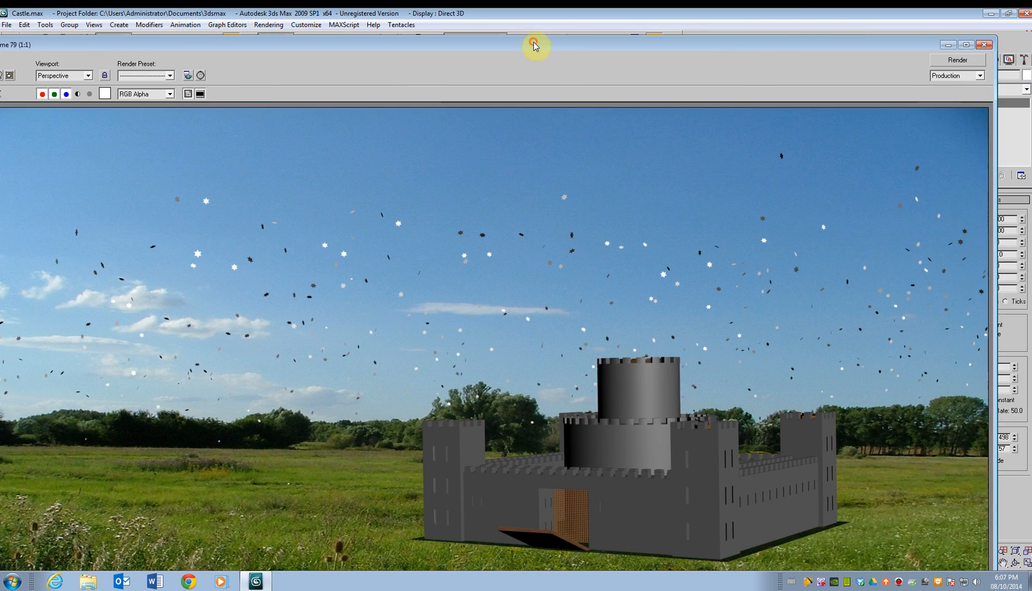
{"action": "left_click", "coordinate": [985, 45]}
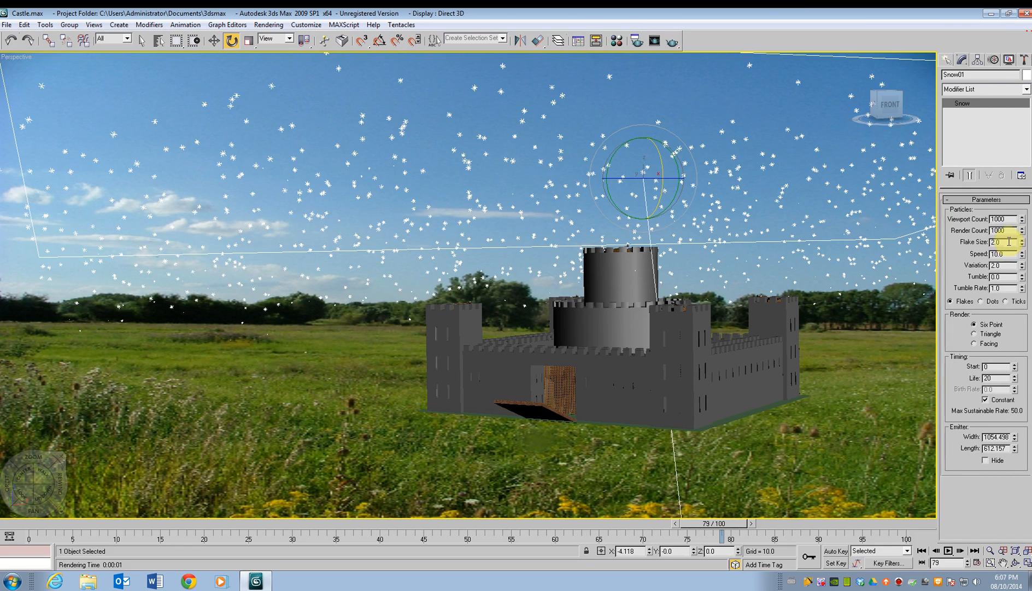
Step: Set the snow's flake size to 1.15 and test-render the Perspective view
{"action": "left_click_drag", "start_coordinate": [1009, 242], "coordinate": [970, 243]}
{"action": "type", "text": "1.15"}
{"action": "key", "text": "Return"}
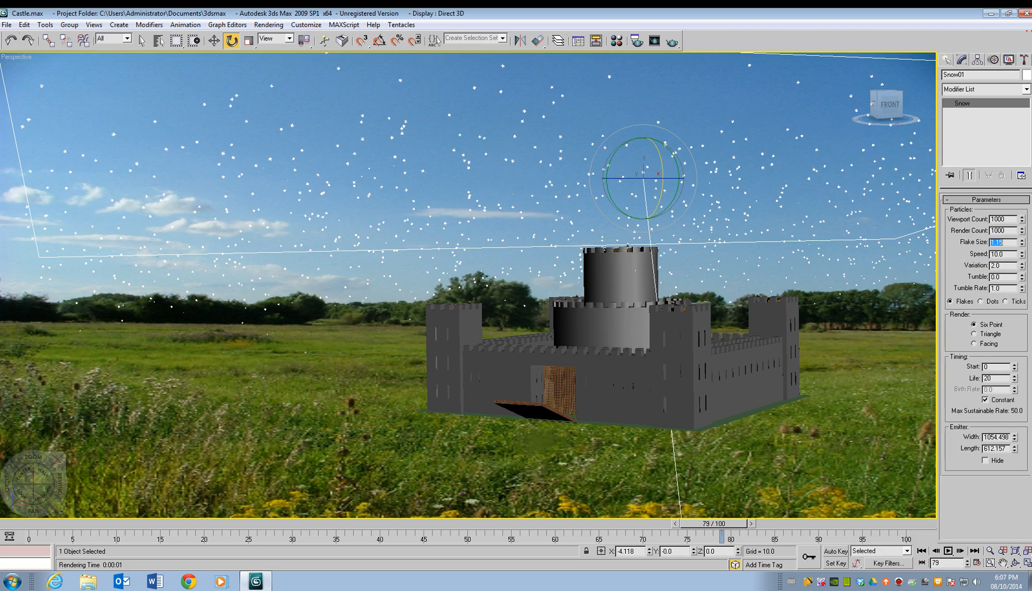
{"action": "left_click", "coordinate": [963, 255]}
{"action": "key", "text": "shift+q"}
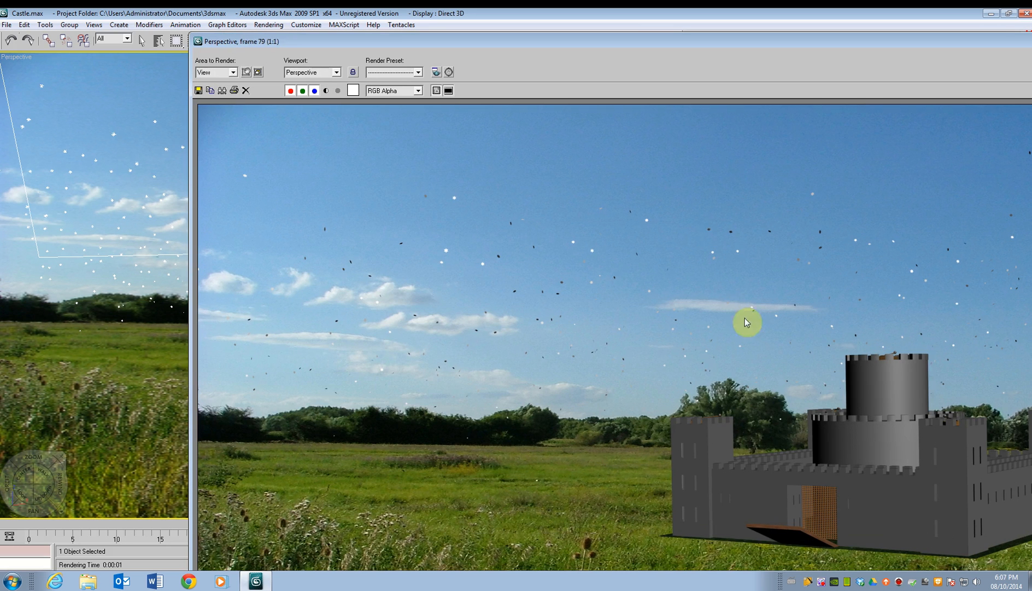
{"action": "left_click_drag", "start_coordinate": [942, 39], "coordinate": [675, 57]}
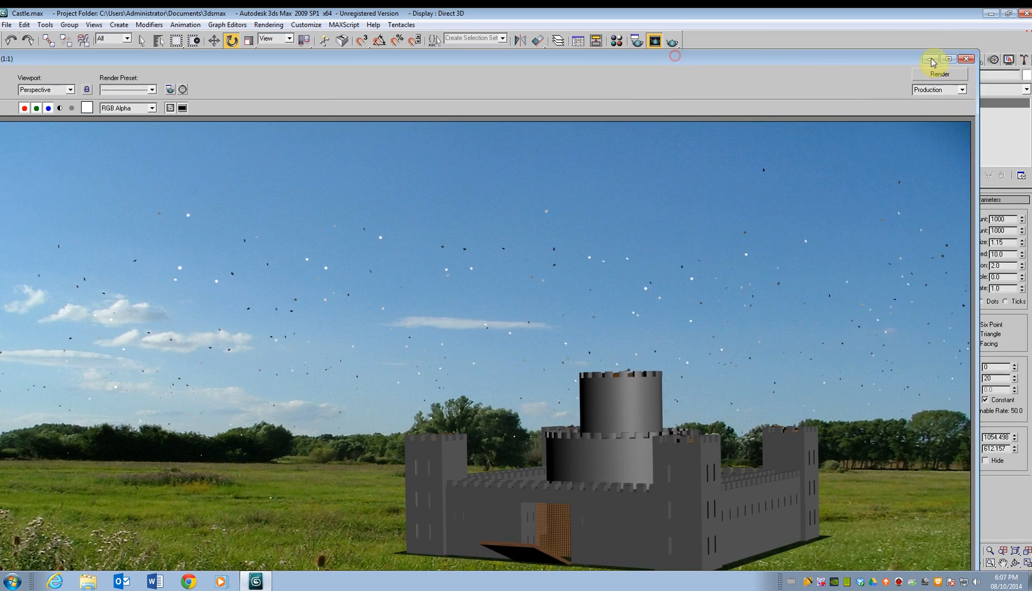
{"action": "left_click", "coordinate": [967, 59]}
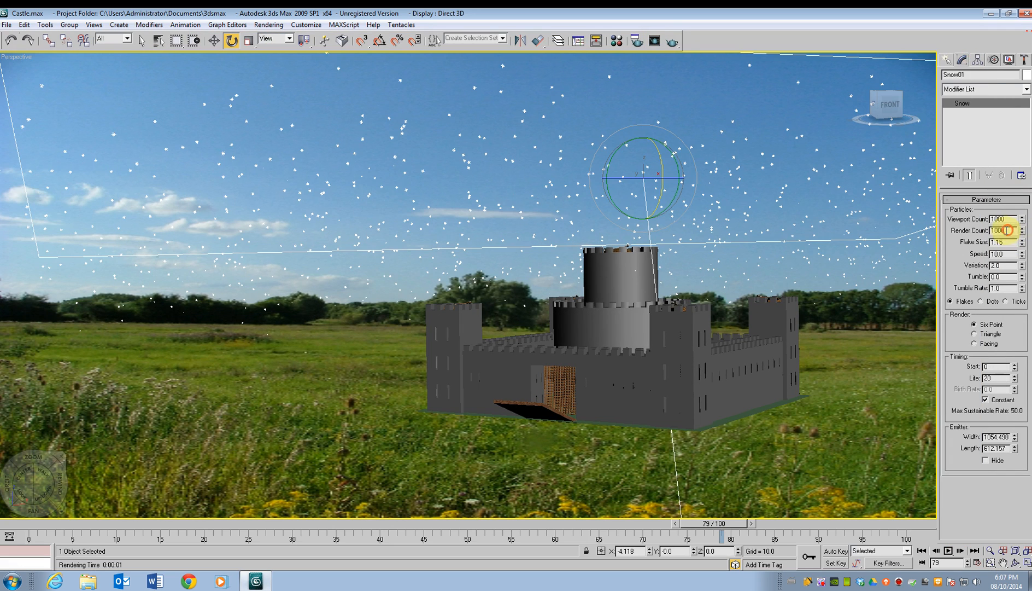
Step: Set the snow's render count to 5000 and test-render the Perspective view at frame 79
{"action": "double_click", "coordinate": [1008, 230]}
{"action": "type", "text": "5"}
{"action": "key", "text": "Return"}
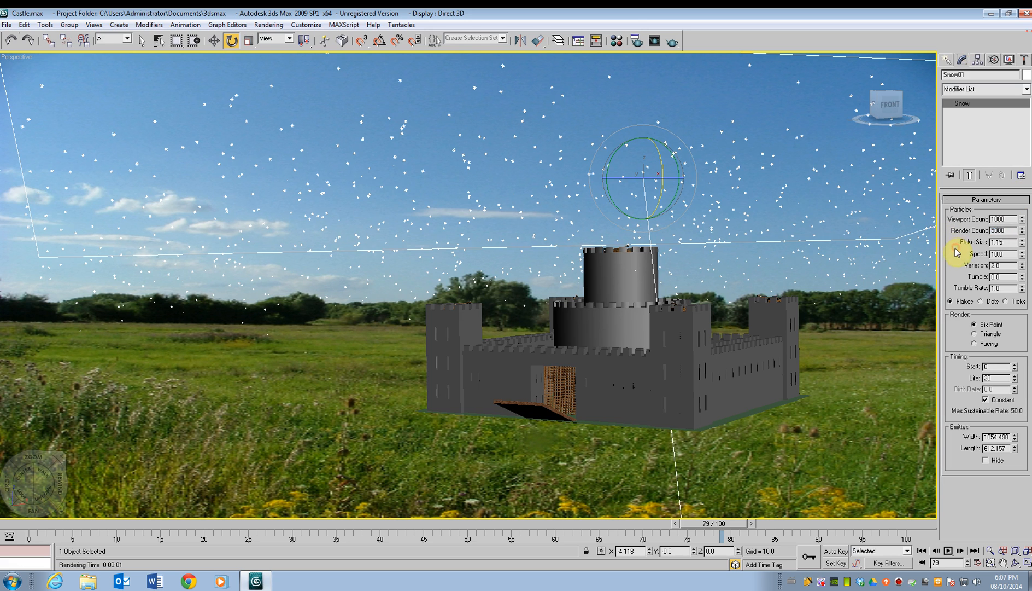
{"action": "key", "text": "shift+q"}
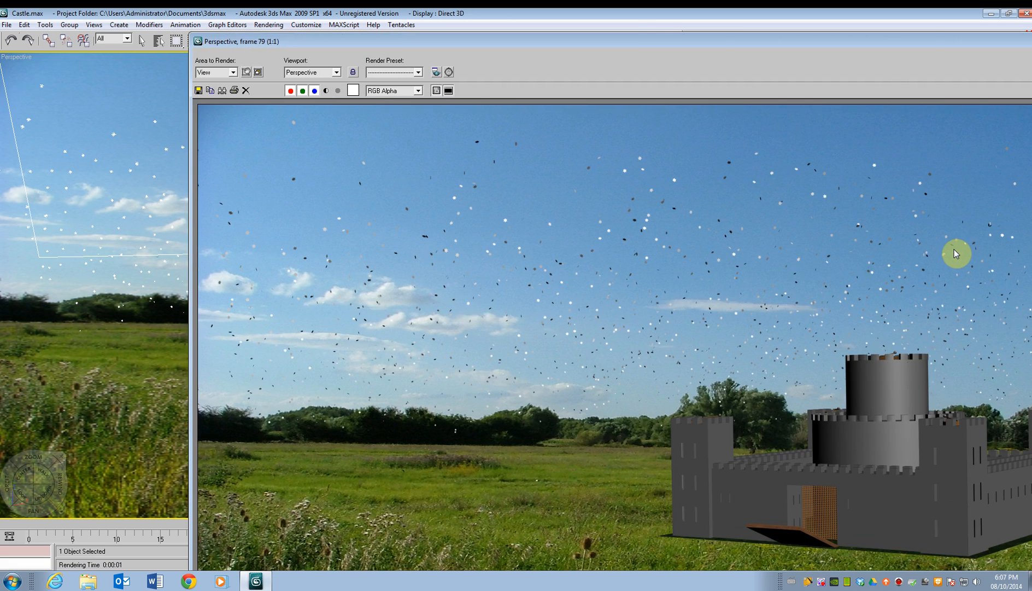
{"action": "left_click_drag", "start_coordinate": [984, 44], "coordinate": [725, 88]}
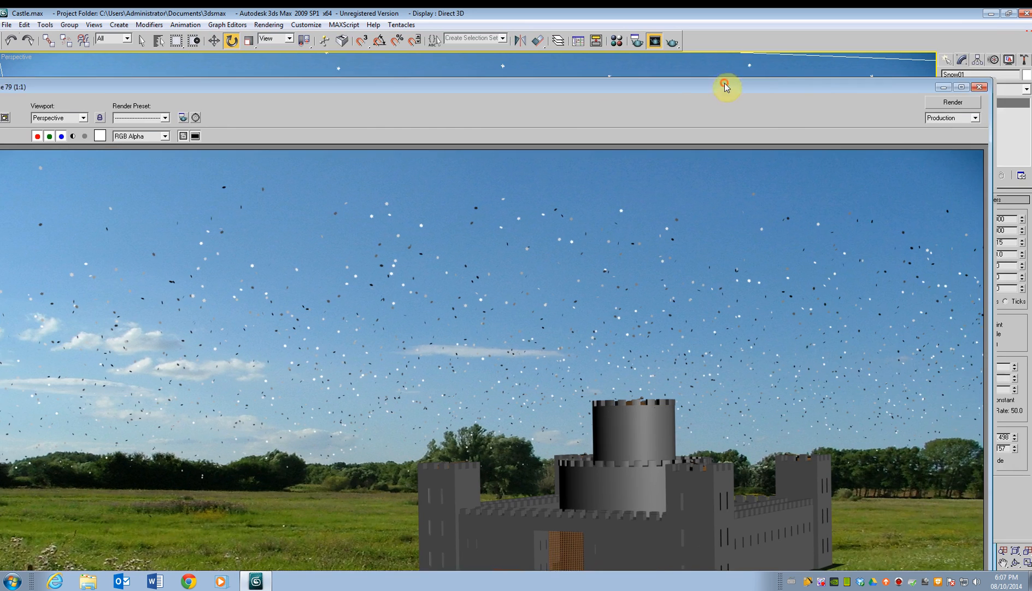
{"action": "left_click", "coordinate": [975, 86]}
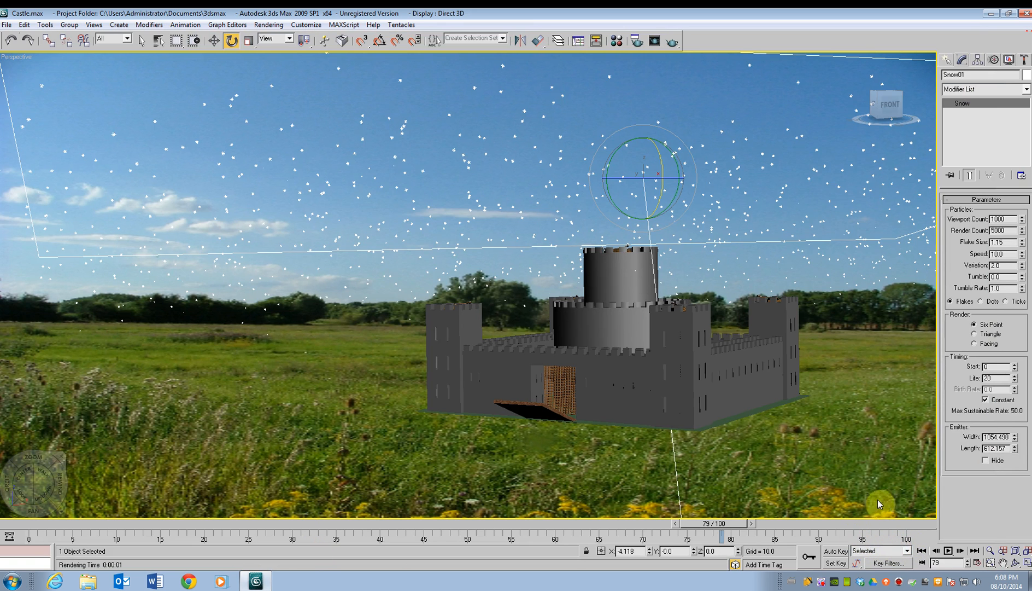
Step: Advance the animation to frame 100 to review the snowfall at the end of the timeline
{"action": "left_click_drag", "start_coordinate": [739, 523], "coordinate": [893, 533]}
{"action": "key", "text": "e"}
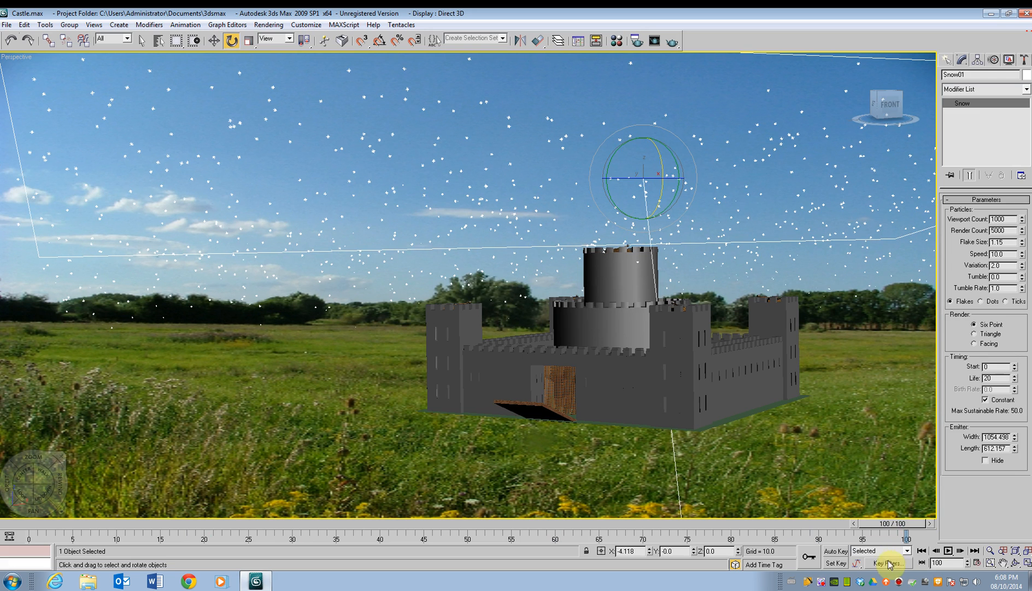
Step: Set the animation length to 300 frames and return the timeline to frame 0
{"action": "left_click", "coordinate": [979, 563]}
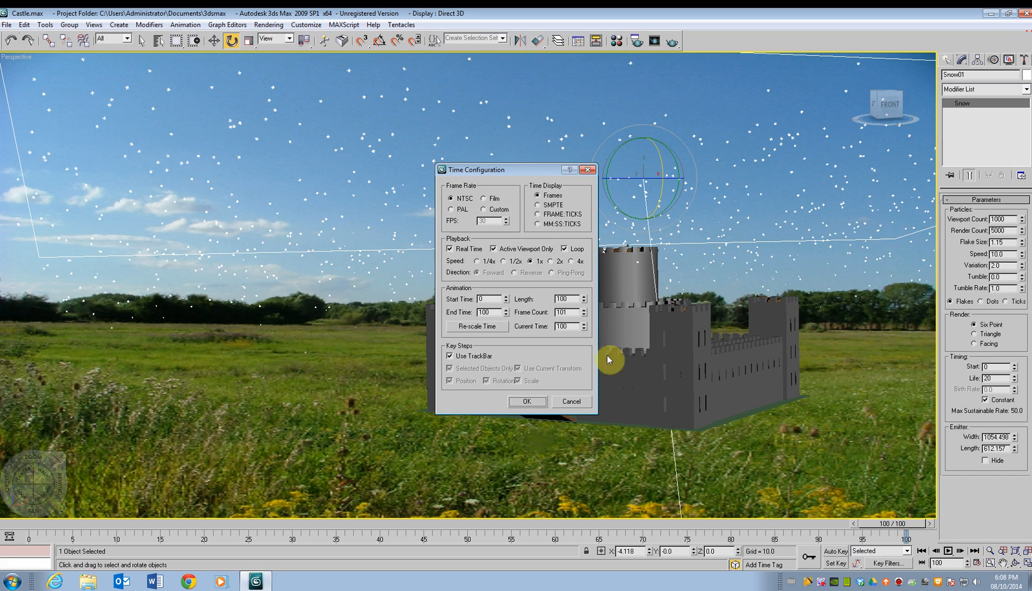
{"action": "double_click", "coordinate": [574, 298]}
{"action": "type", "text": "3"}
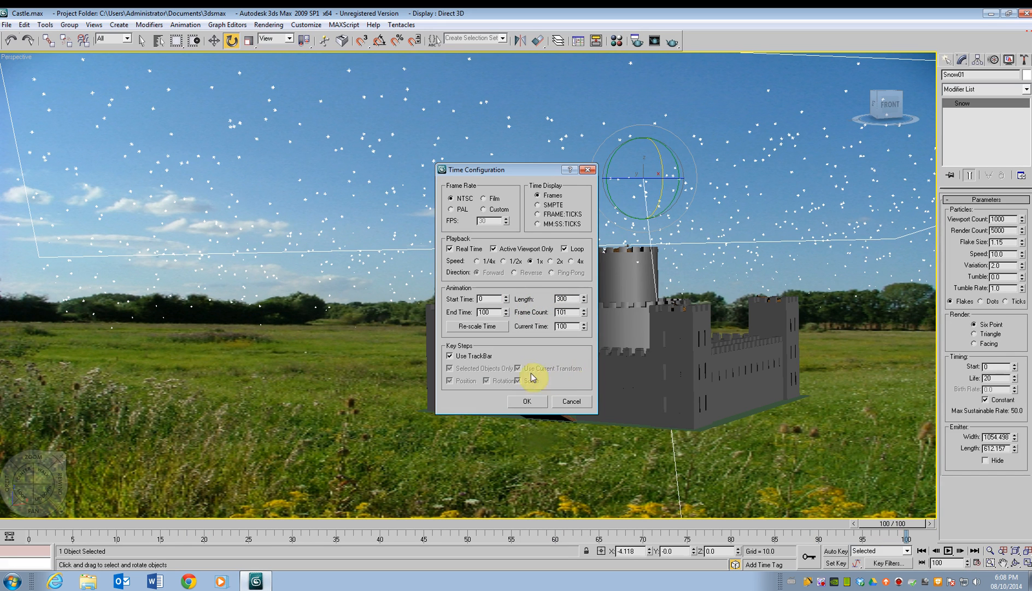
{"action": "left_click", "coordinate": [527, 402]}
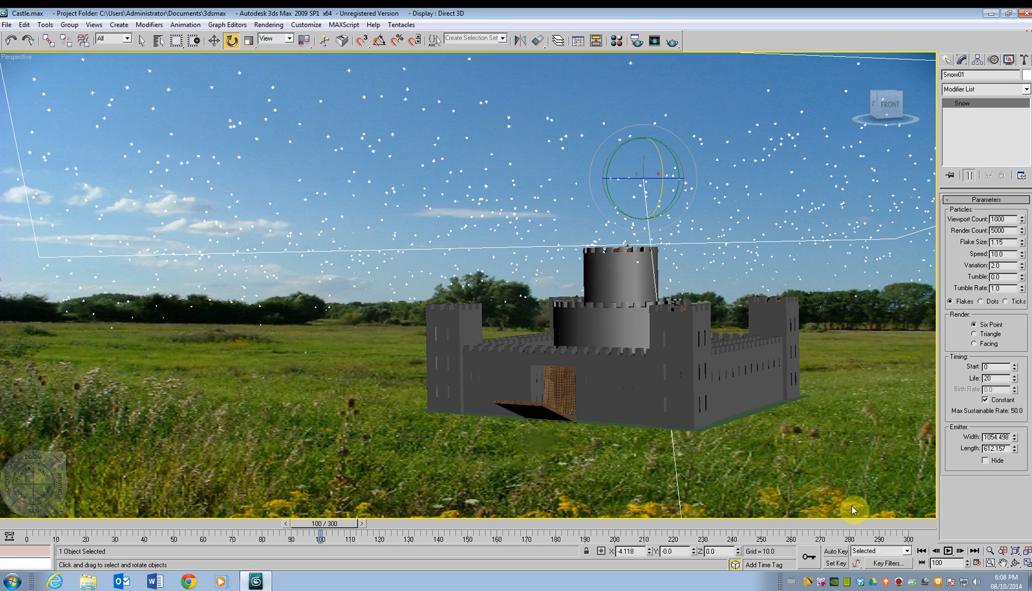
{"action": "left_click_drag", "start_coordinate": [329, 523], "coordinate": [38, 562]}
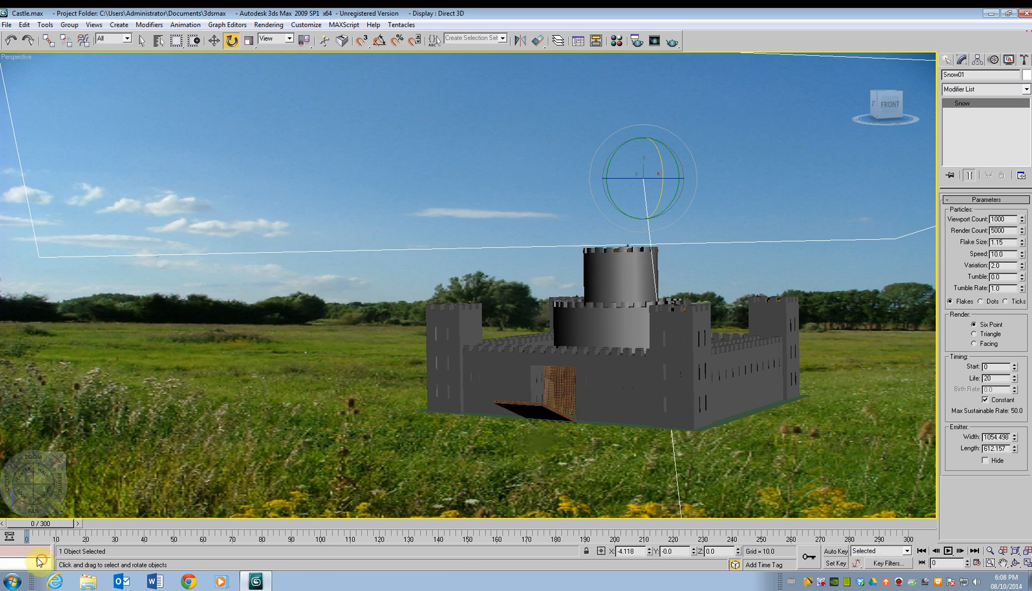
Step: Configure the render setup to output the whole active time segment, frames 0 to 300
{"action": "left_click", "coordinate": [268, 29]}
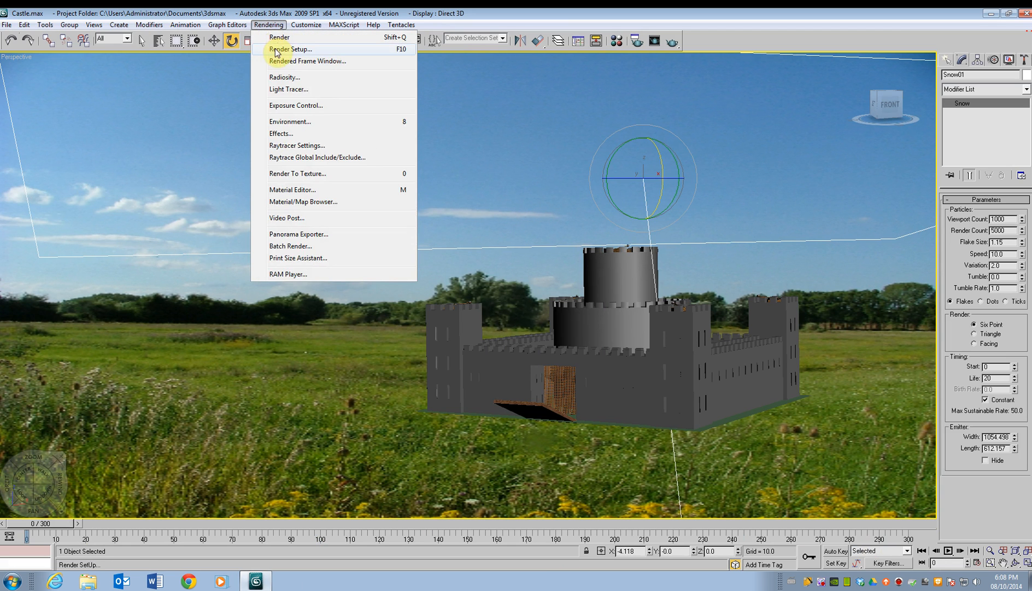
{"action": "left_click", "coordinate": [275, 49]}
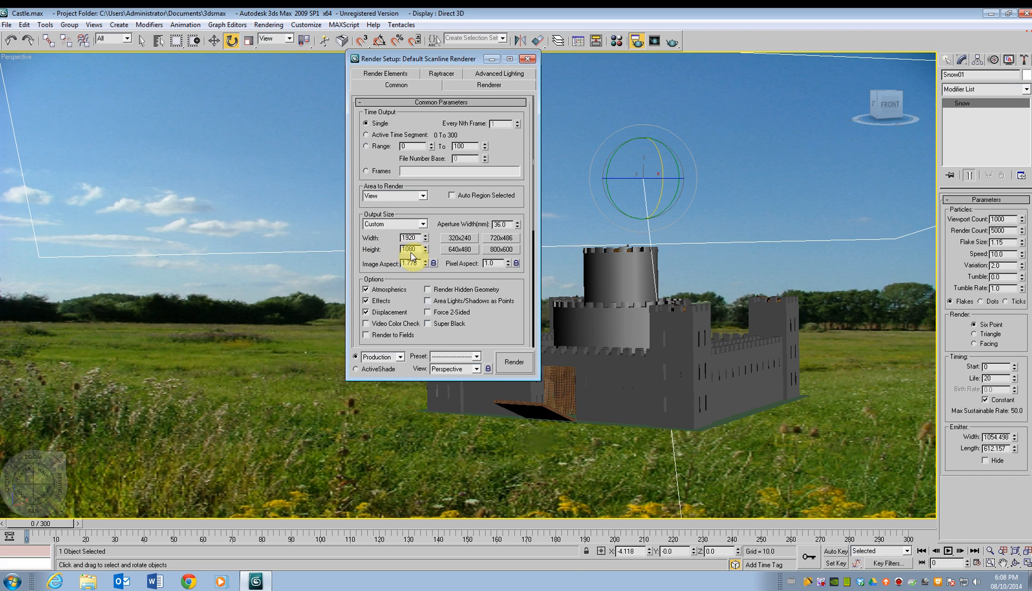
{"action": "left_click", "coordinate": [367, 134]}
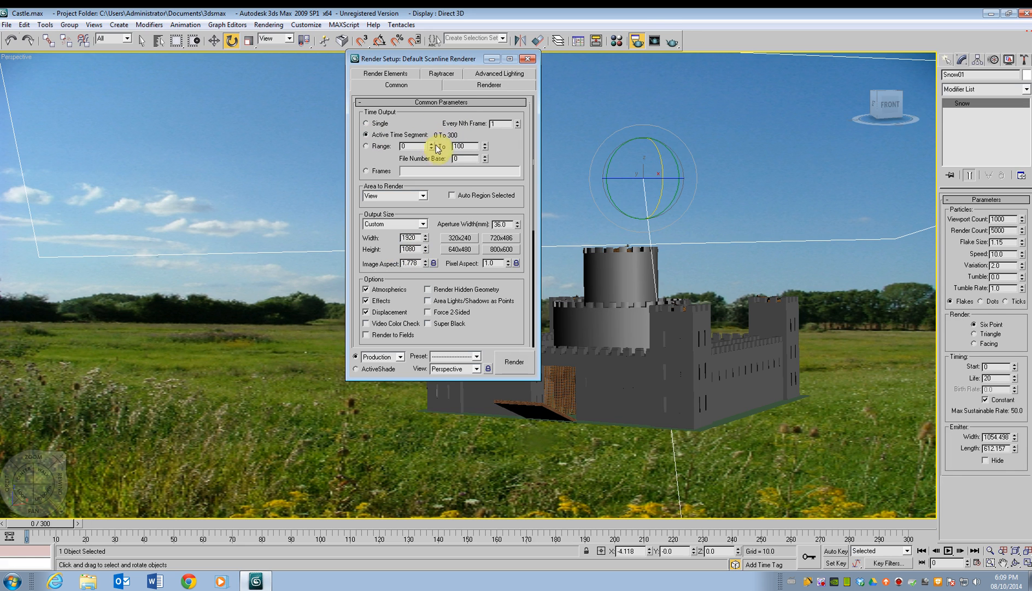
Step: Enable saving the render to an AVI file on the Desktop, adding the author's first name before "castle" in the file name
{"action": "left_click_drag", "start_coordinate": [533, 161], "coordinate": [531, 304]}
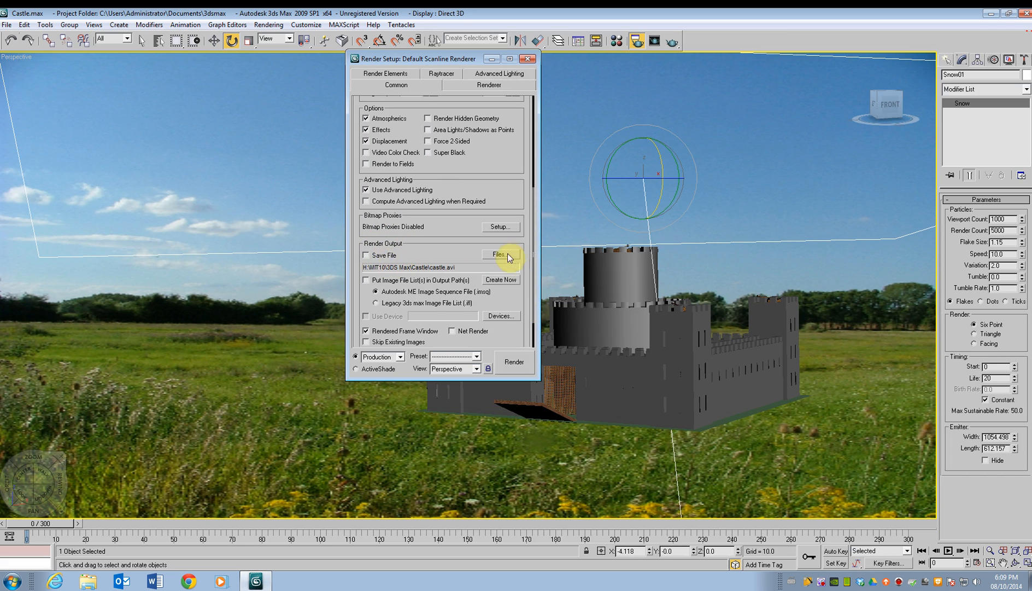
{"action": "left_click", "coordinate": [366, 255]}
{"action": "left_click", "coordinate": [501, 255]}
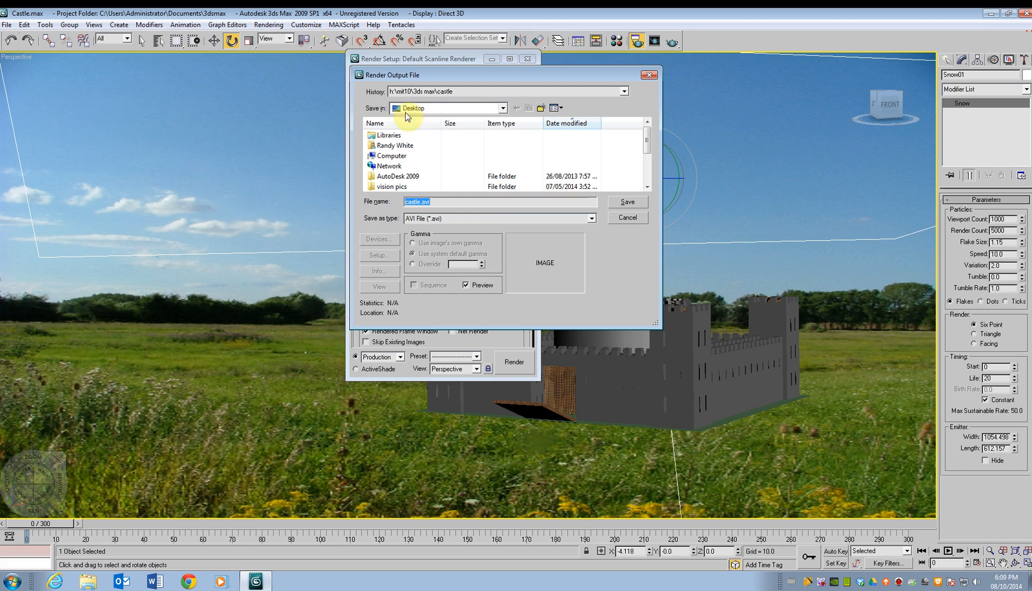
{"action": "left_click", "coordinate": [505, 107]}
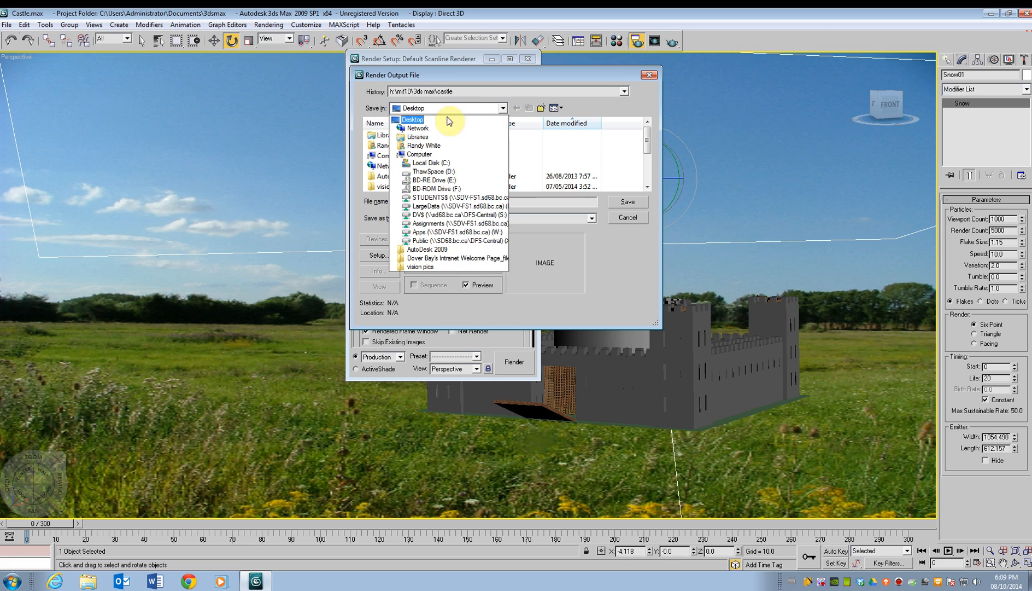
{"action": "left_click", "coordinate": [414, 126]}
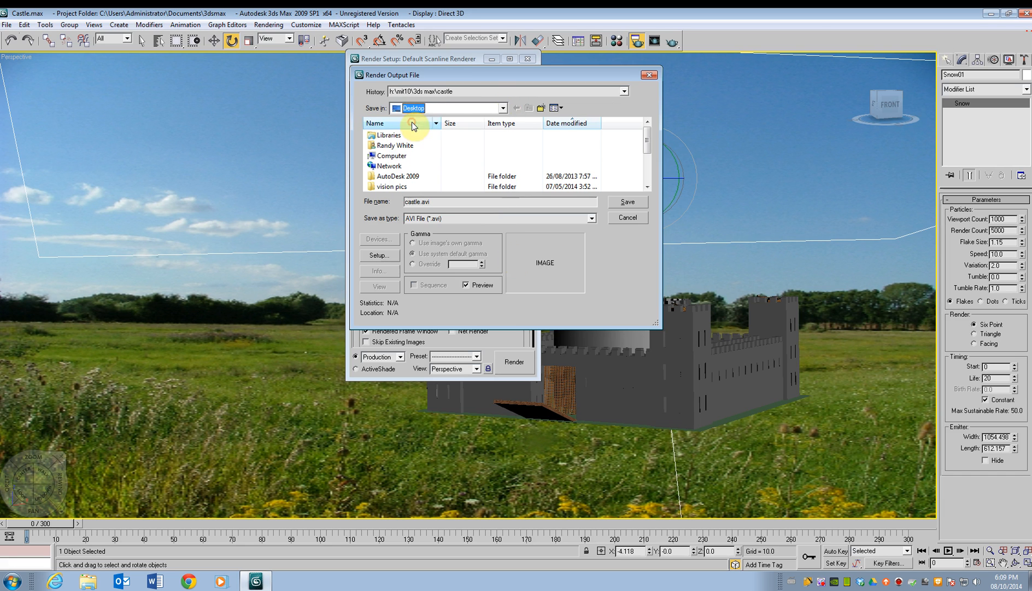
{"action": "left_click", "coordinate": [405, 200]}
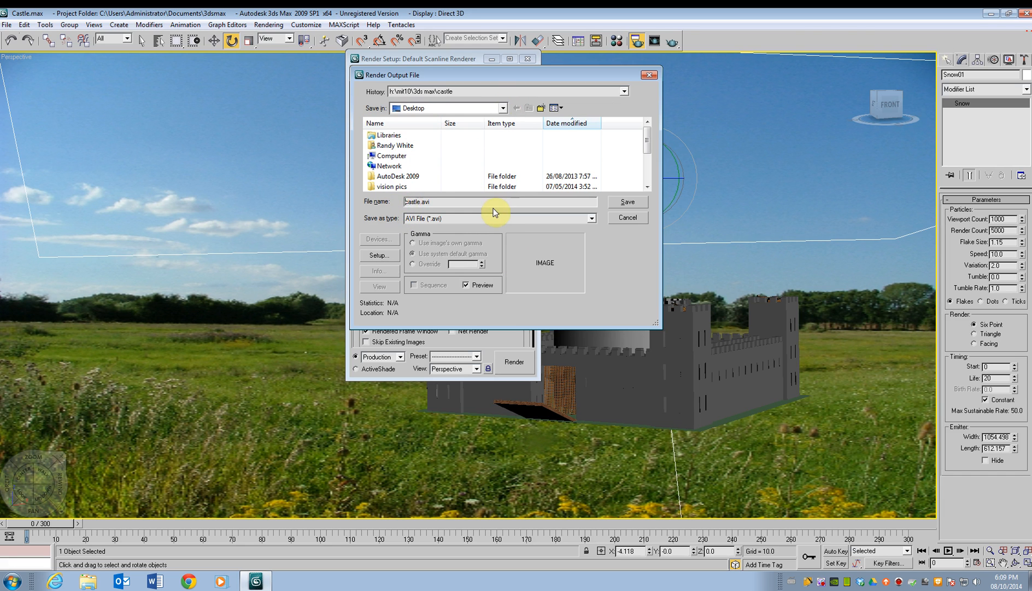
{"action": "type", "text": "Randy"}
Step: Set the AVI compression to MJPEG Compressor at quality 100
{"action": "left_click", "coordinate": [374, 256]}
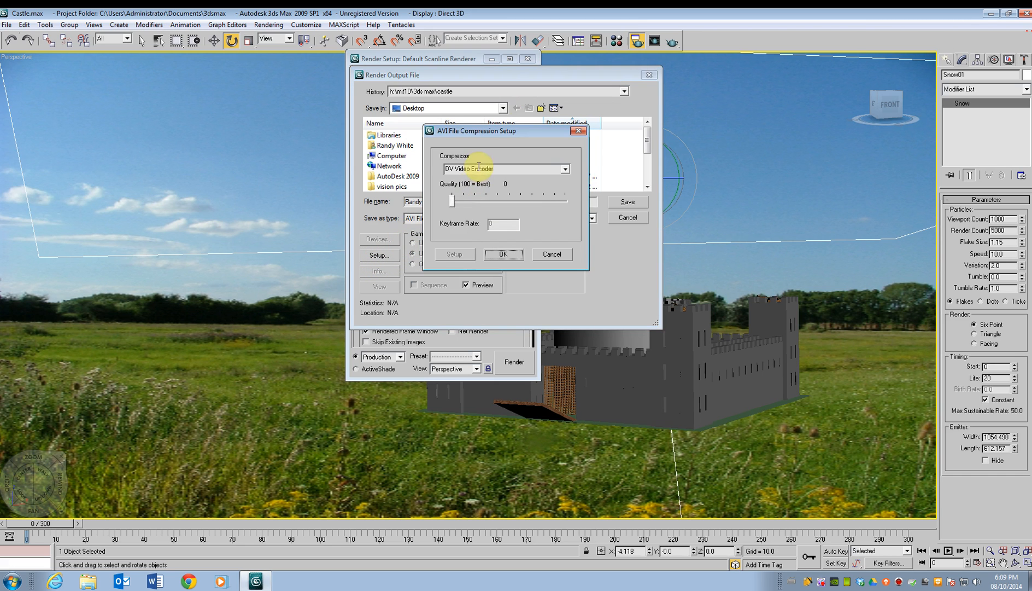
{"action": "left_click", "coordinate": [565, 169]}
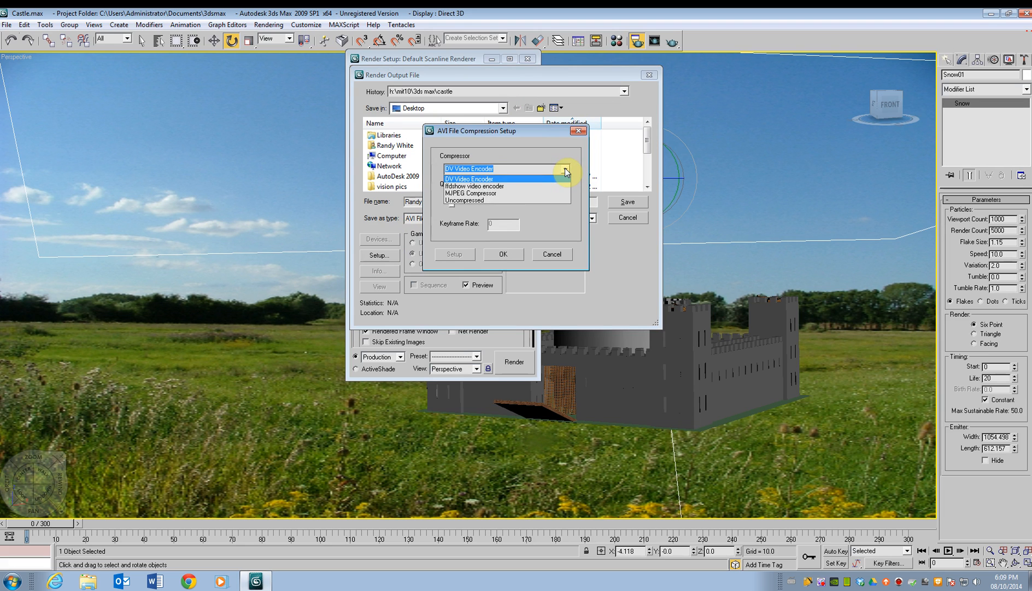
{"action": "left_click", "coordinate": [506, 176]}
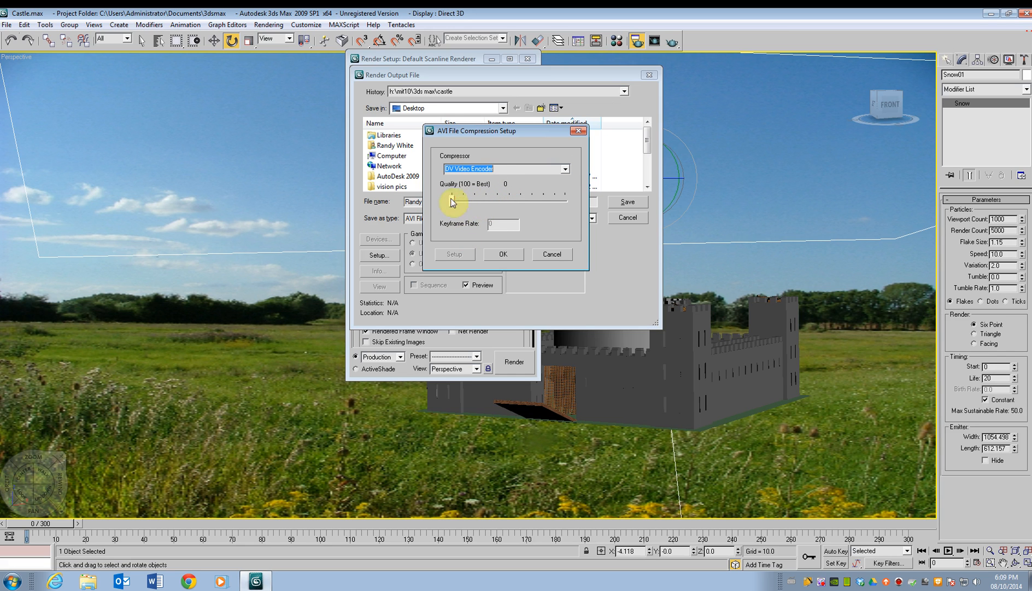
{"action": "left_click", "coordinate": [512, 200]}
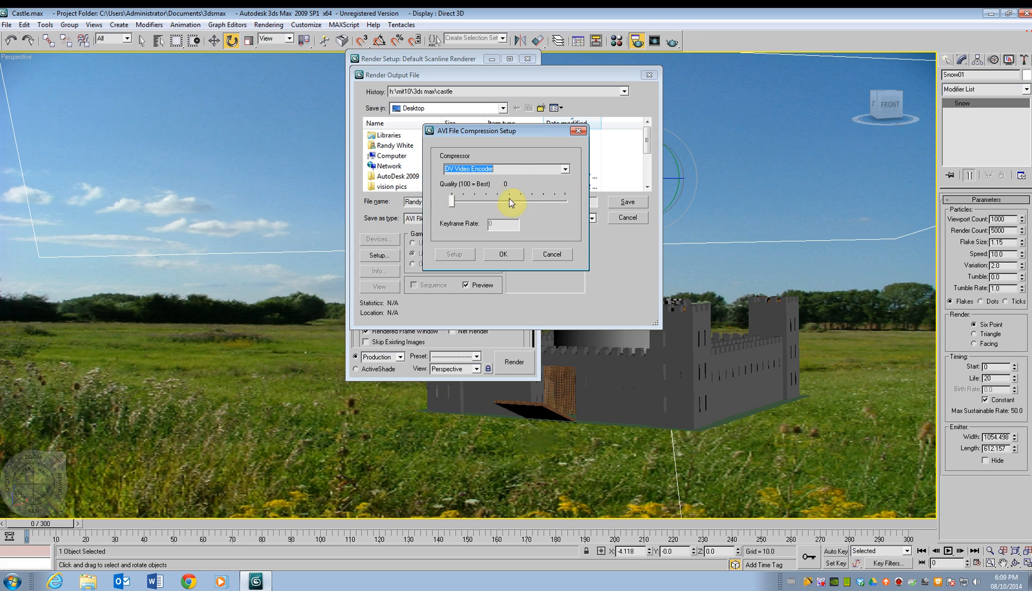
{"action": "left_click", "coordinate": [567, 169]}
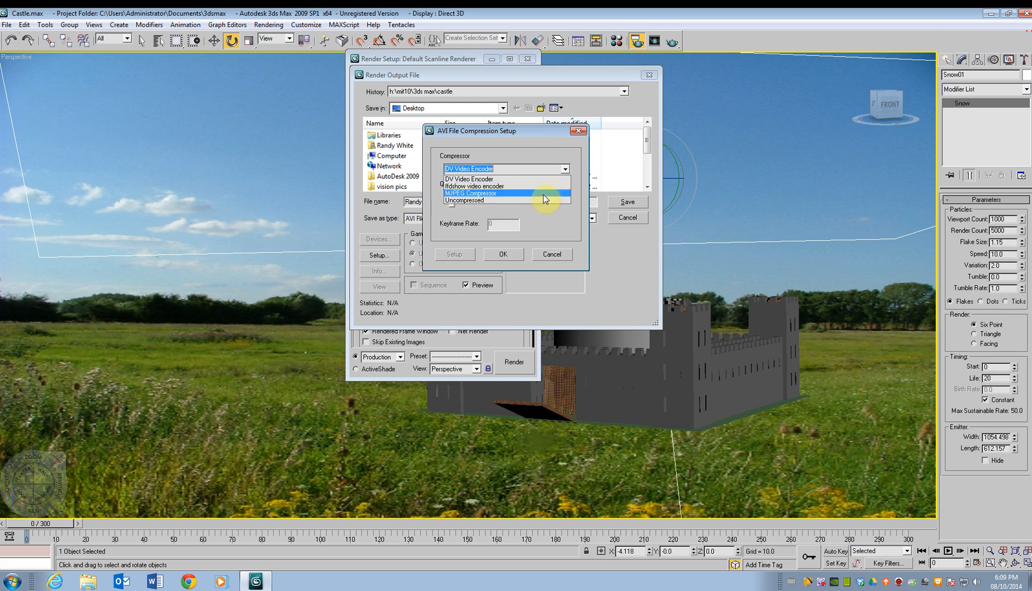
{"action": "left_click", "coordinate": [543, 198]}
{"action": "left_click_drag", "start_coordinate": [537, 200], "coordinate": [567, 201]}
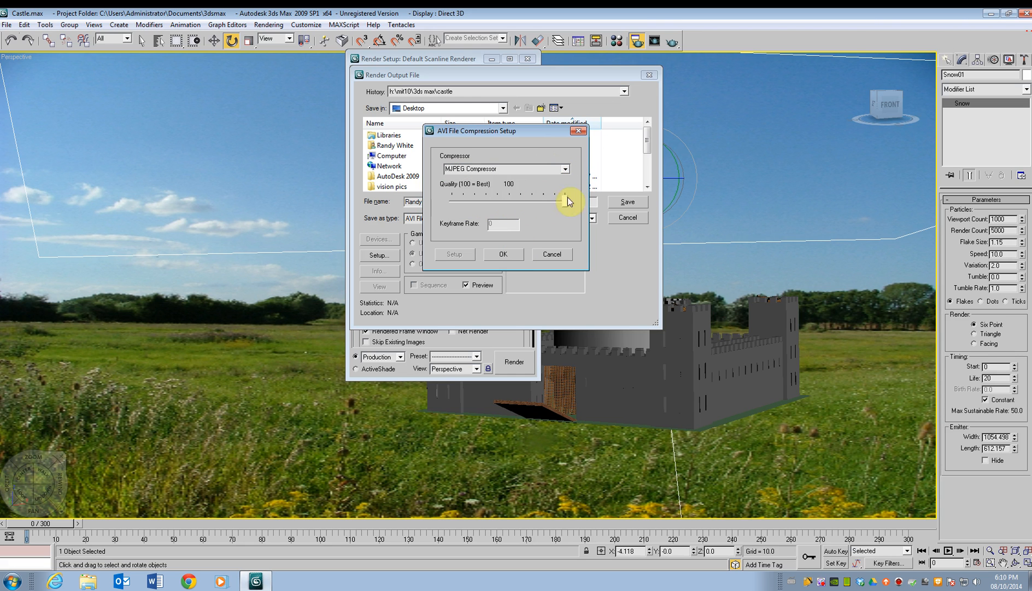
{"action": "left_click", "coordinate": [509, 255]}
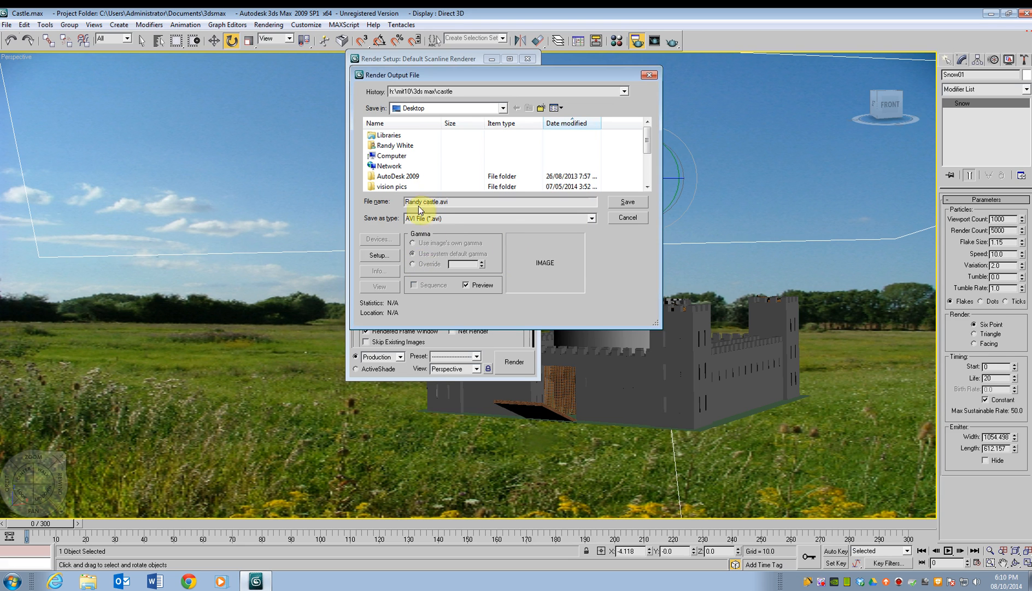
Step: Set the AVI output's compressor to DV Video Encoder
{"action": "left_click", "coordinate": [385, 255]}
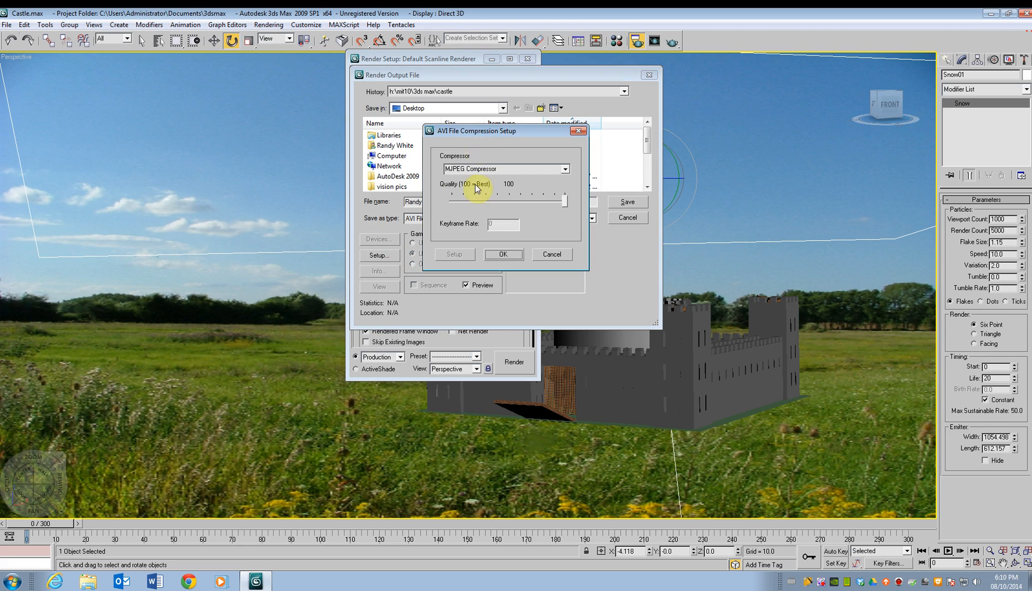
{"action": "left_click", "coordinate": [565, 168]}
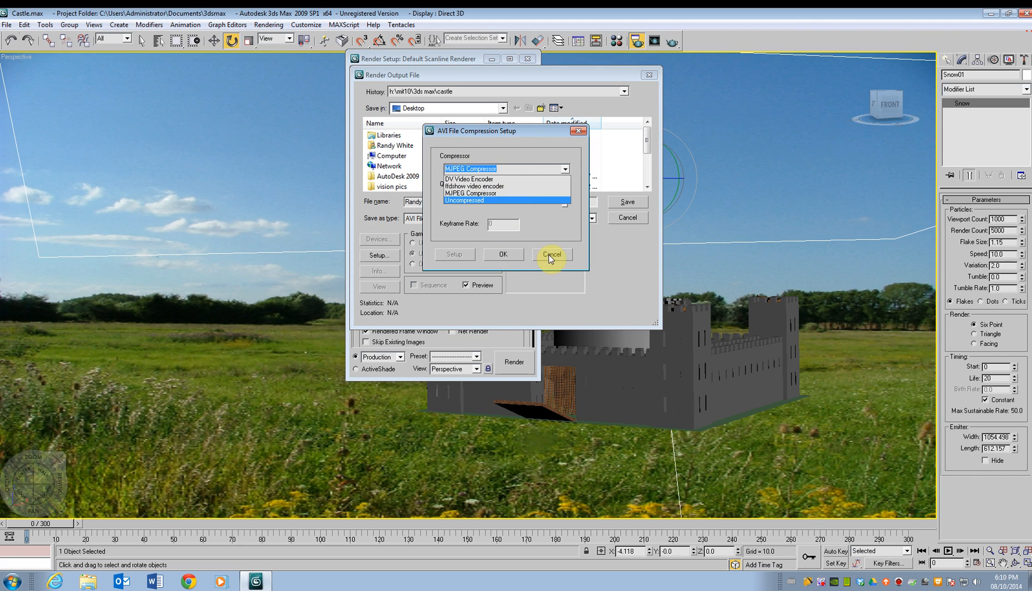
{"action": "left_click", "coordinate": [489, 179]}
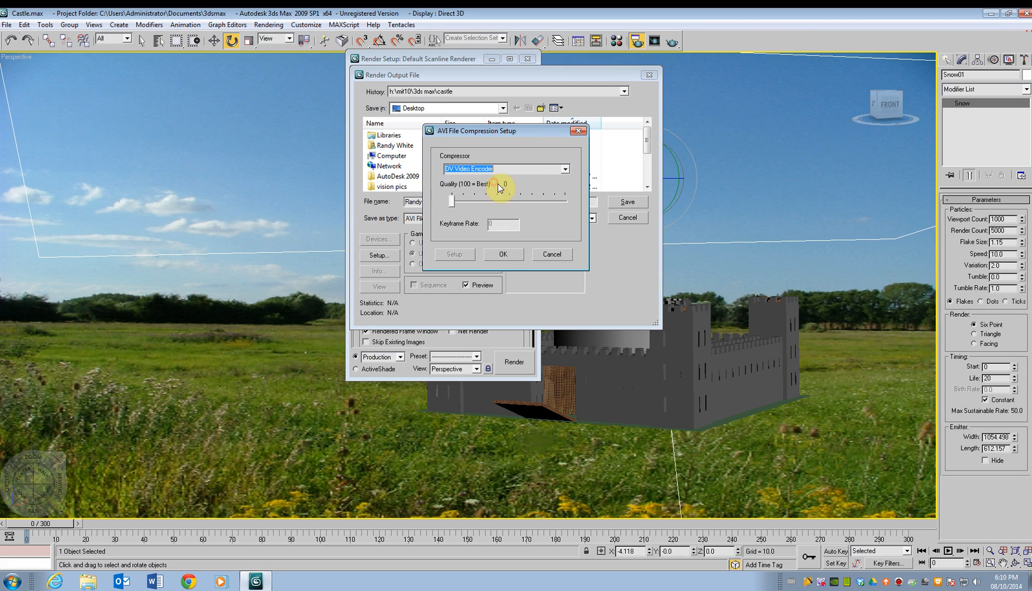
{"action": "left_click", "coordinate": [503, 255]}
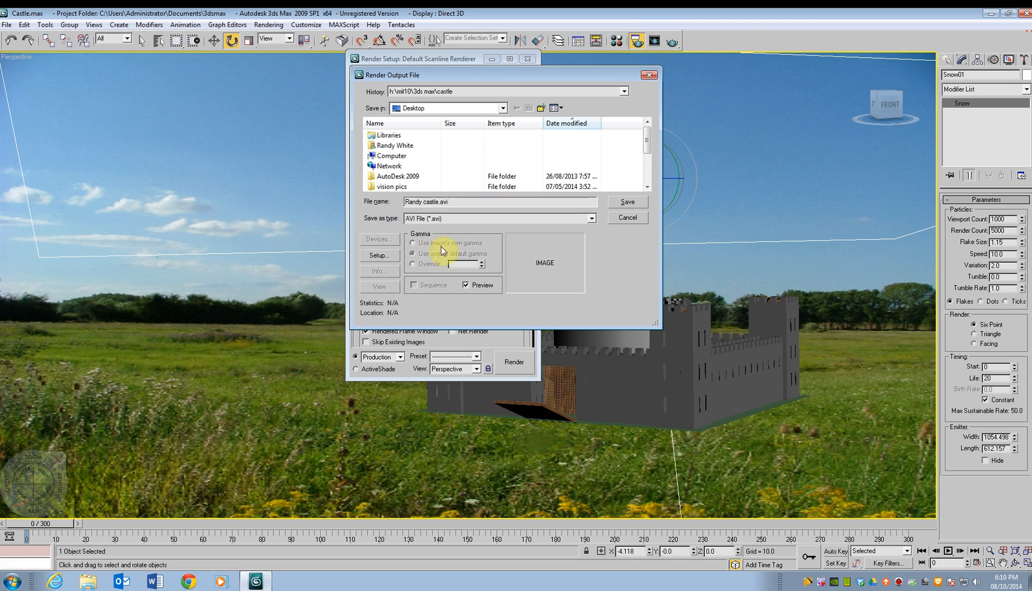
Step: Save the AVI output file settings and render the animation from the Perspective view
{"action": "left_click", "coordinate": [629, 203]}
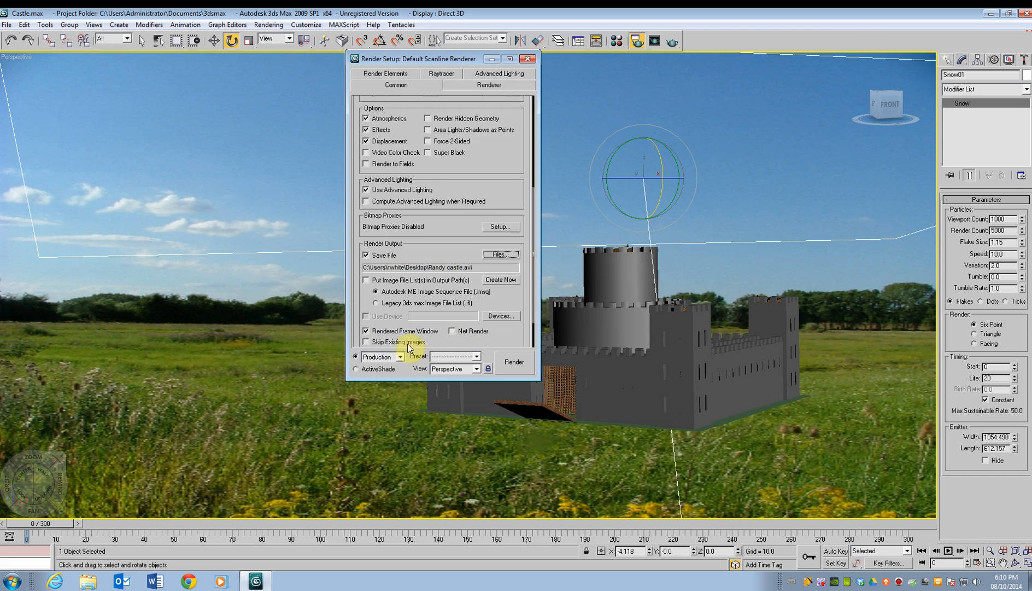
{"action": "left_click", "coordinate": [512, 362]}
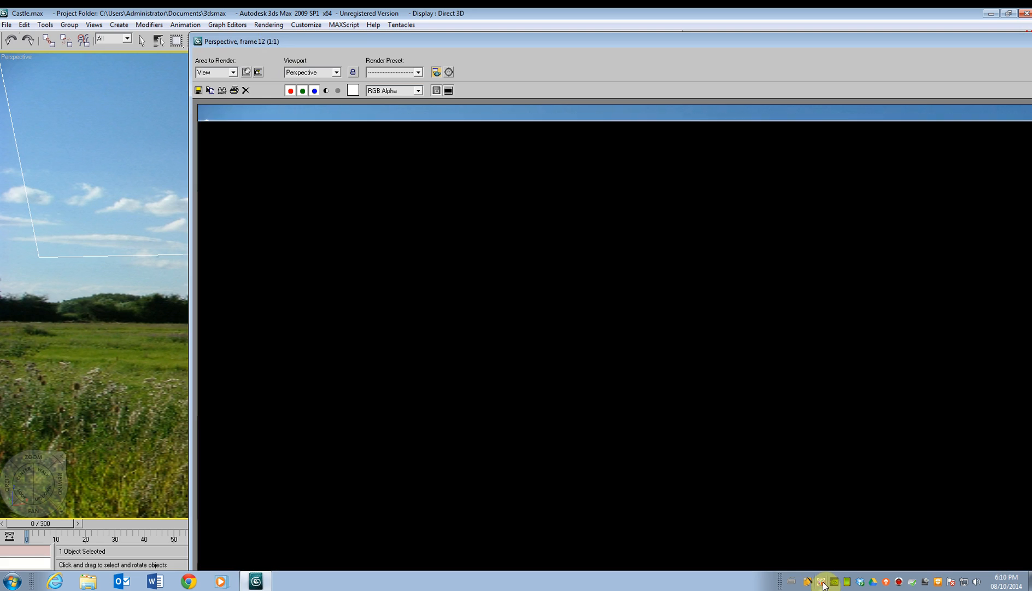
{"action": "right_click", "coordinate": [823, 582]}
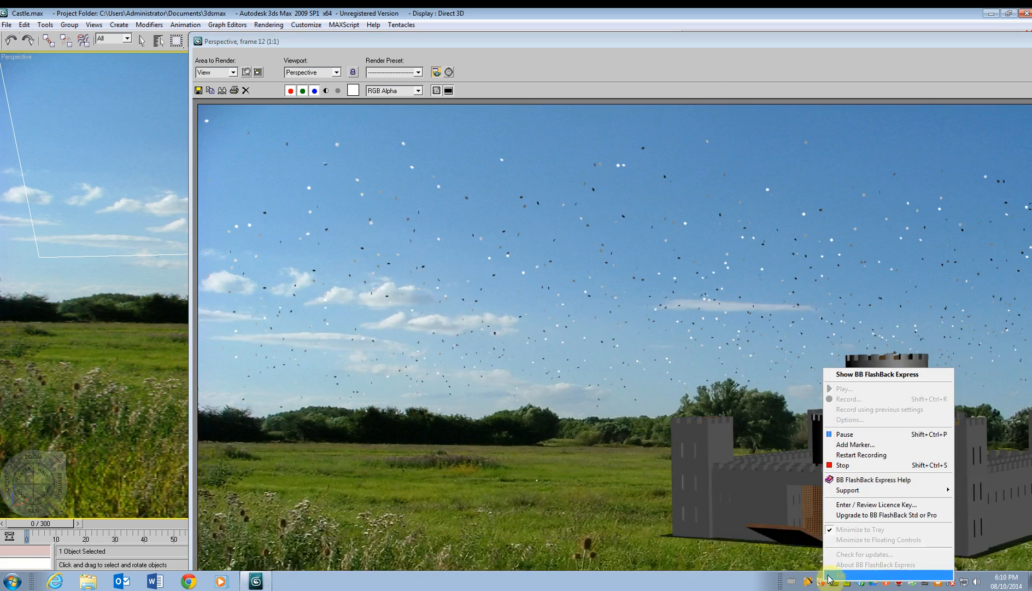
{"action": "left_click", "coordinate": [850, 434]}
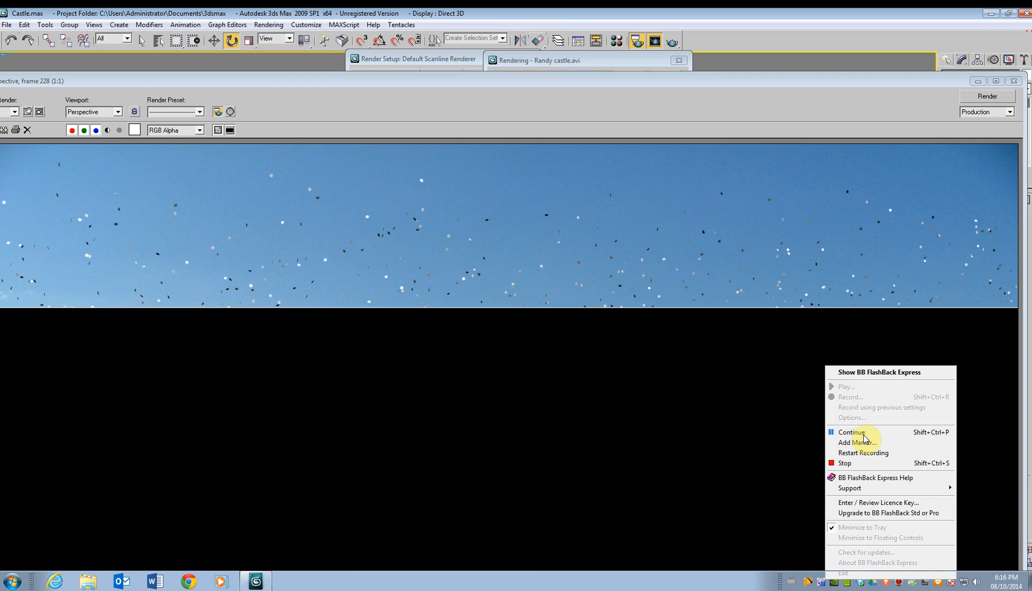
{"action": "left_click", "coordinate": [864, 435]}
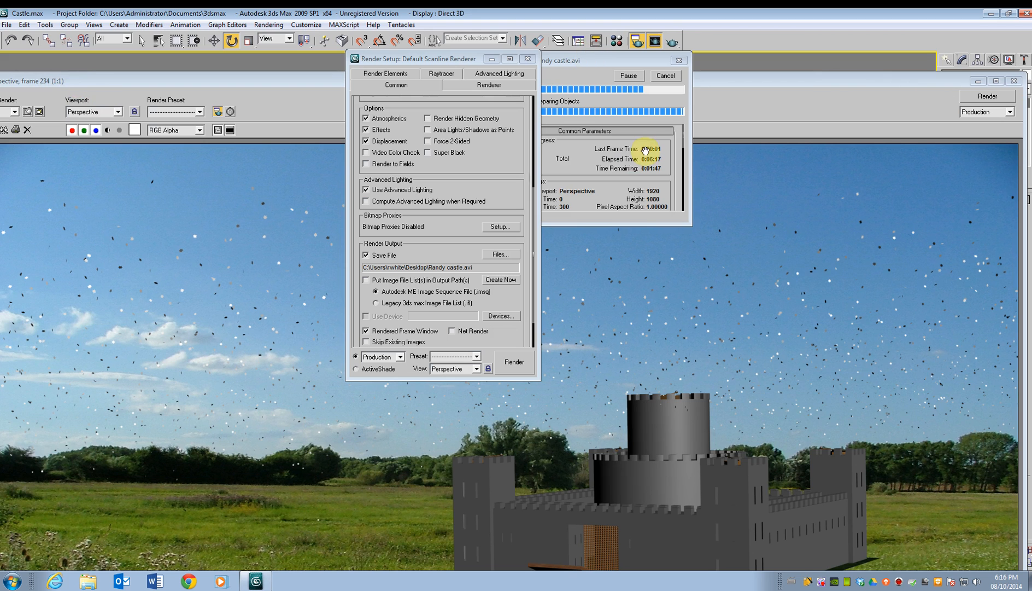
{"action": "left_click", "coordinate": [533, 158]}
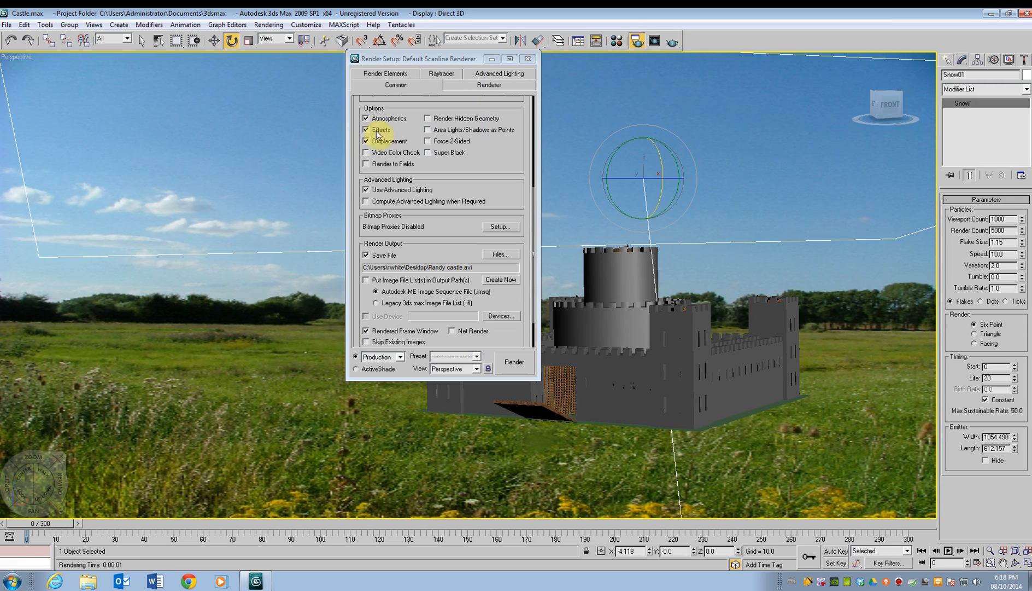
Step: Switch to the desktop, move the rendered castle AVI onto the wallpaper photo and play the video to check the snowfall
{"action": "left_click", "coordinate": [990, 14]}
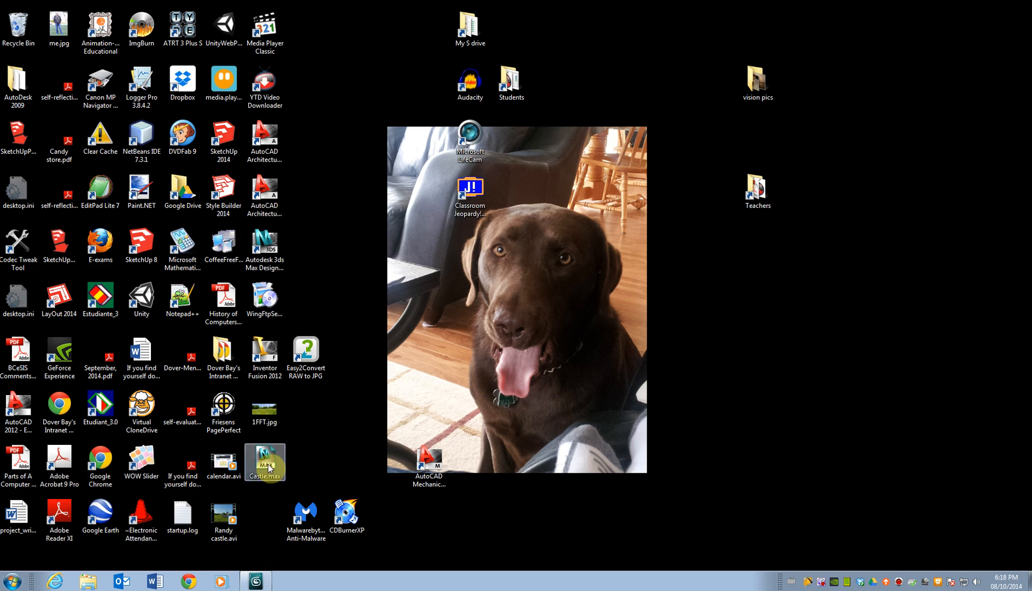
{"action": "left_click_drag", "start_coordinate": [241, 510], "coordinate": [531, 272]}
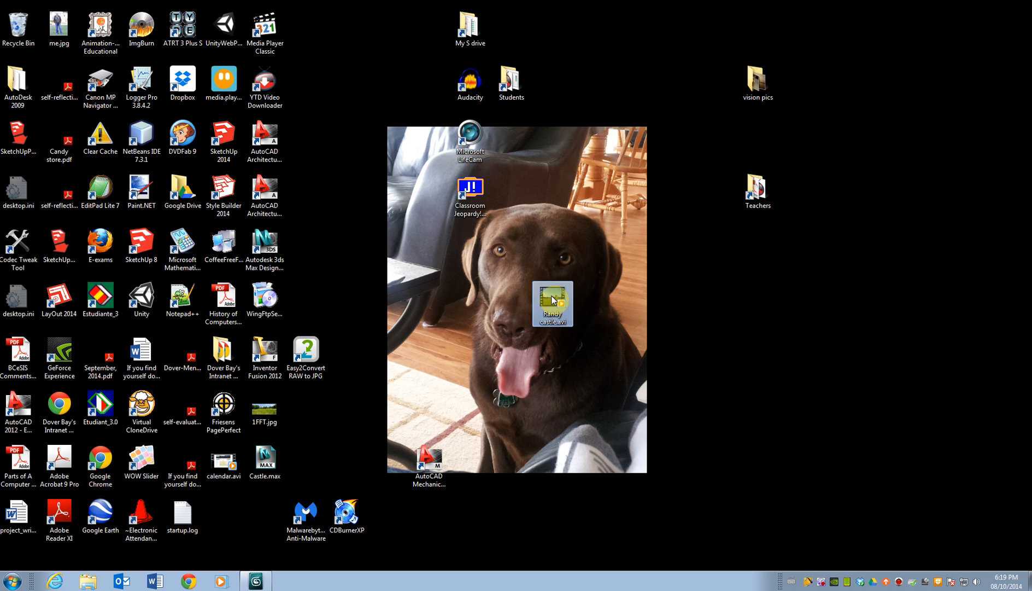
{"action": "double_click", "coordinate": [552, 299]}
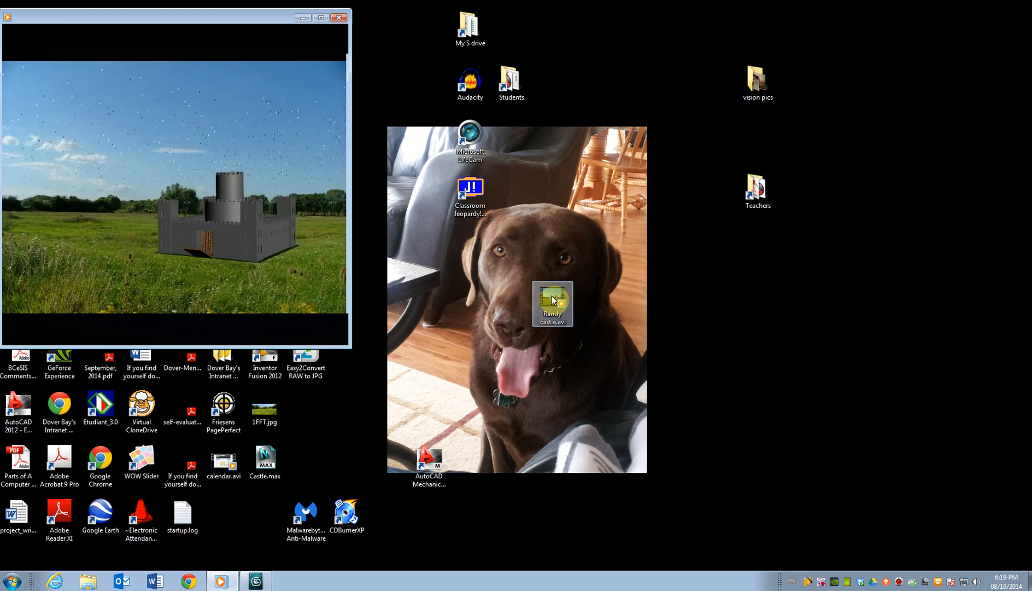
{"action": "left_click", "coordinate": [174, 340]}
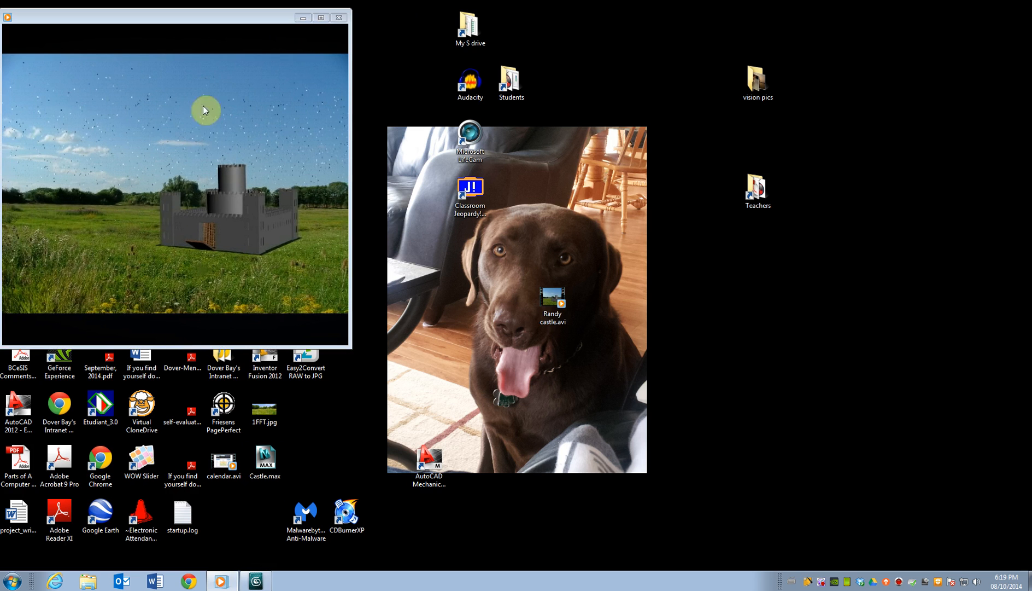
{"action": "left_click", "coordinate": [339, 19]}
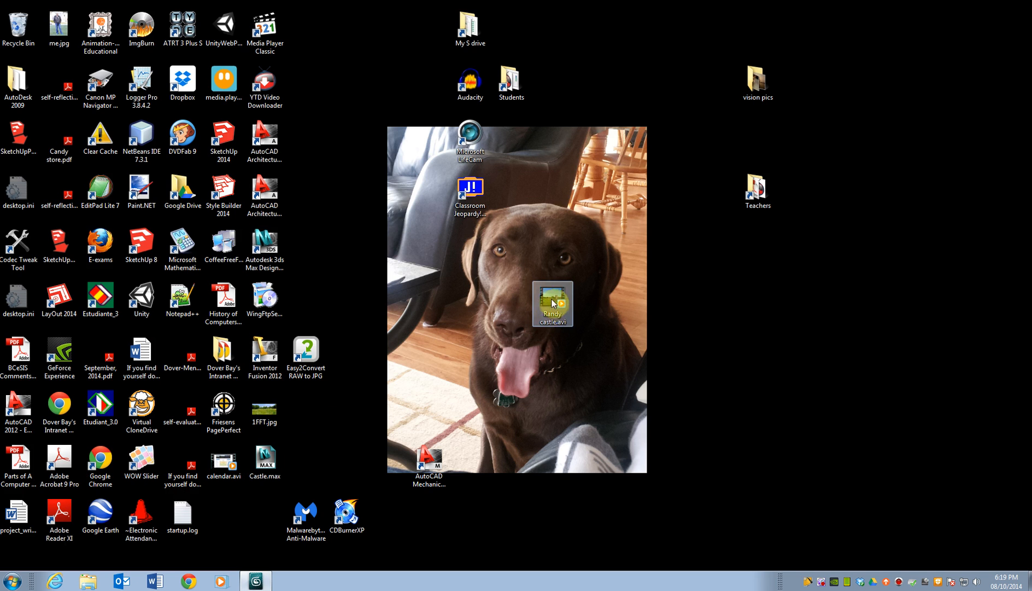
{"action": "left_click", "coordinate": [268, 468]}
{"action": "left_click", "coordinate": [418, 440]}
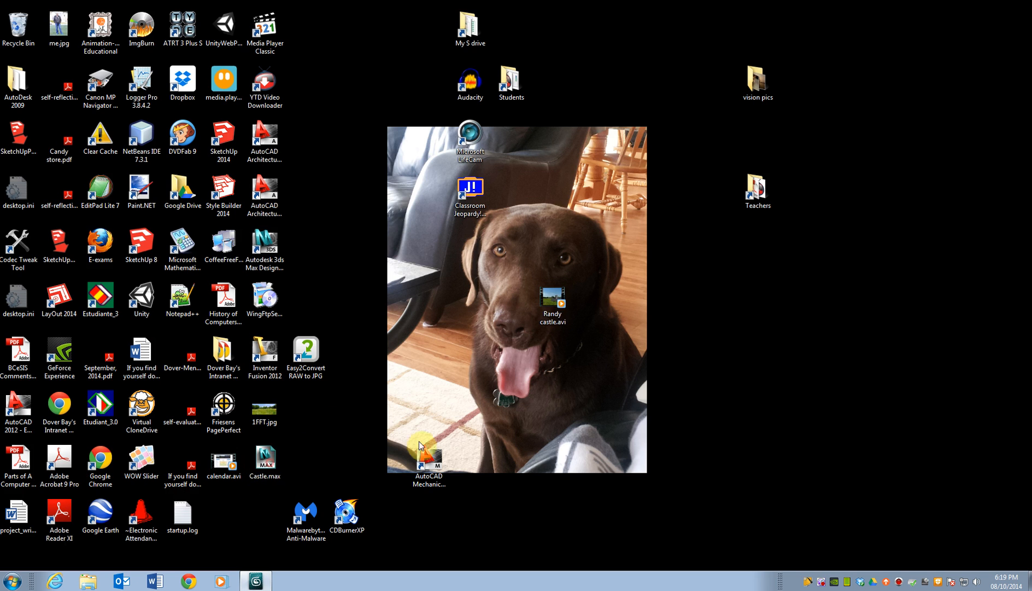
Step: Move Castle.max beside the castle AVI on the desktop and switch back to 3ds Max
{"action": "left_click_drag", "start_coordinate": [268, 467], "coordinate": [593, 311]}
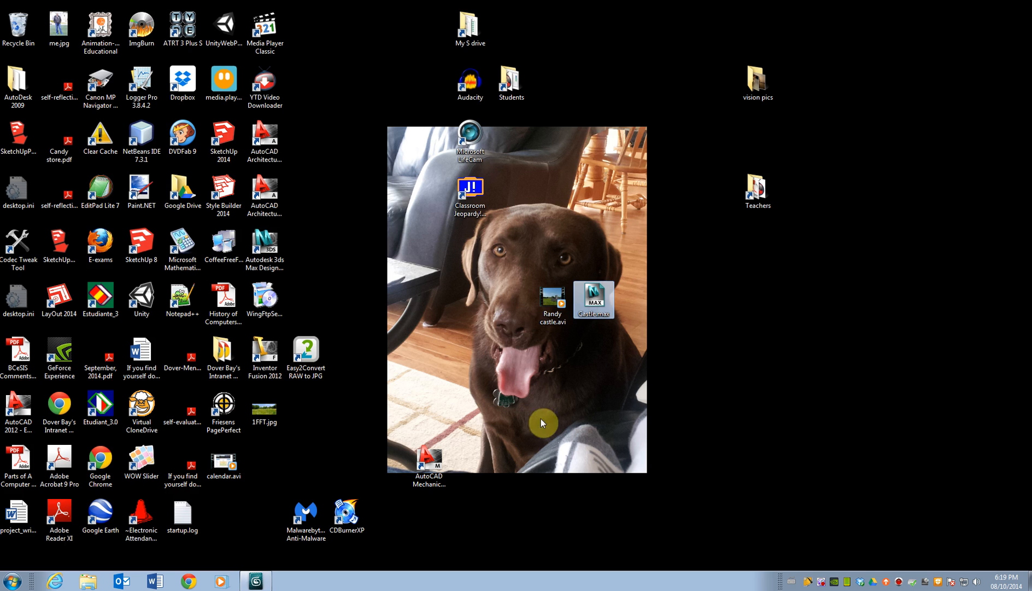
{"action": "left_click", "coordinate": [258, 584]}
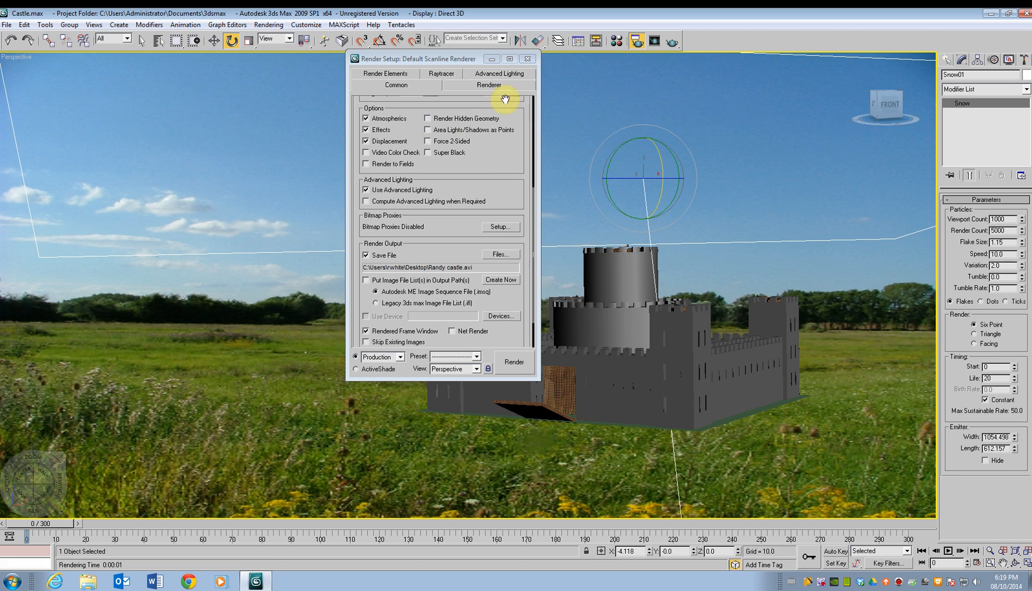
Step: Set the render time output to Single and move the animation to frame 95
{"action": "left_click_drag", "start_coordinate": [533, 253], "coordinate": [525, 127]}
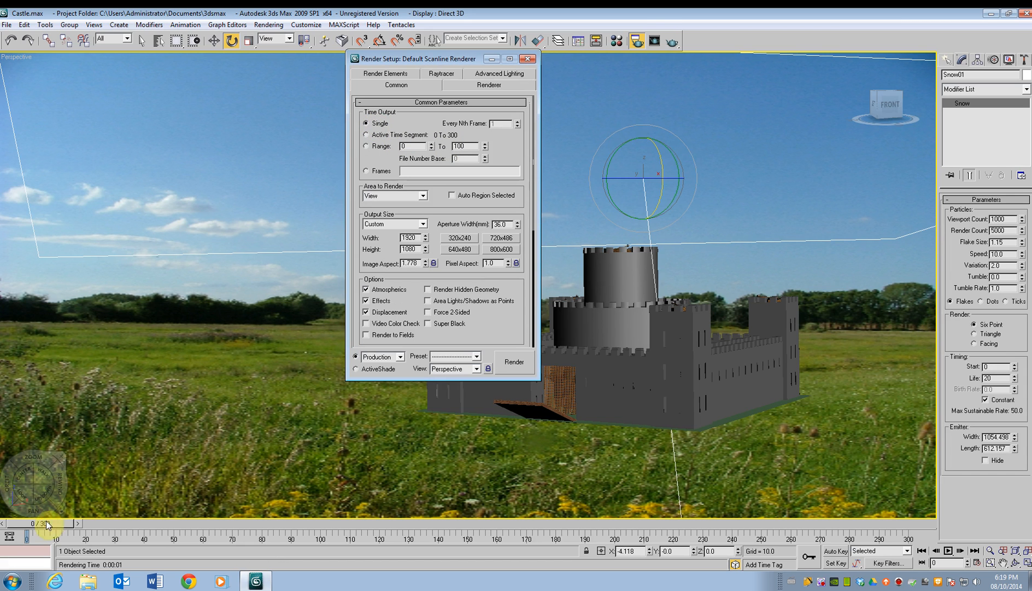
{"action": "left_click_drag", "start_coordinate": [49, 524], "coordinate": [323, 519]}
{"action": "key", "text": "e"}
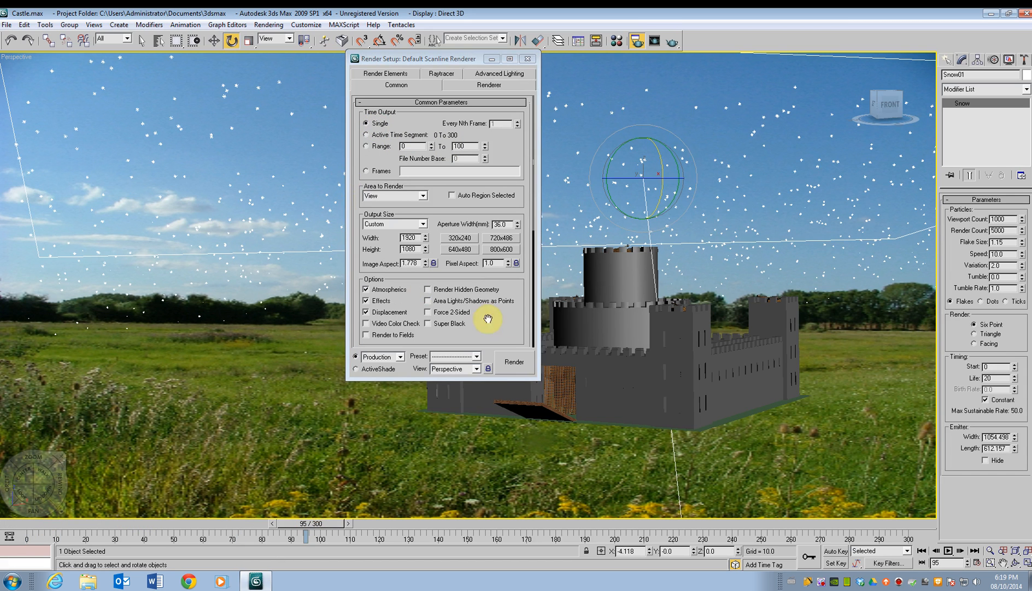
Step: Turn off saving the render output to file and render frame 95 from the Perspective view
{"action": "left_click_drag", "start_coordinate": [501, 321], "coordinate": [498, 284]}
{"action": "scroll", "coordinate": [481, 273], "scroll_direction": "down", "scroll_amount": 4}
{"action": "scroll", "coordinate": [410, 308], "scroll_direction": "down", "scroll_amount": 1}
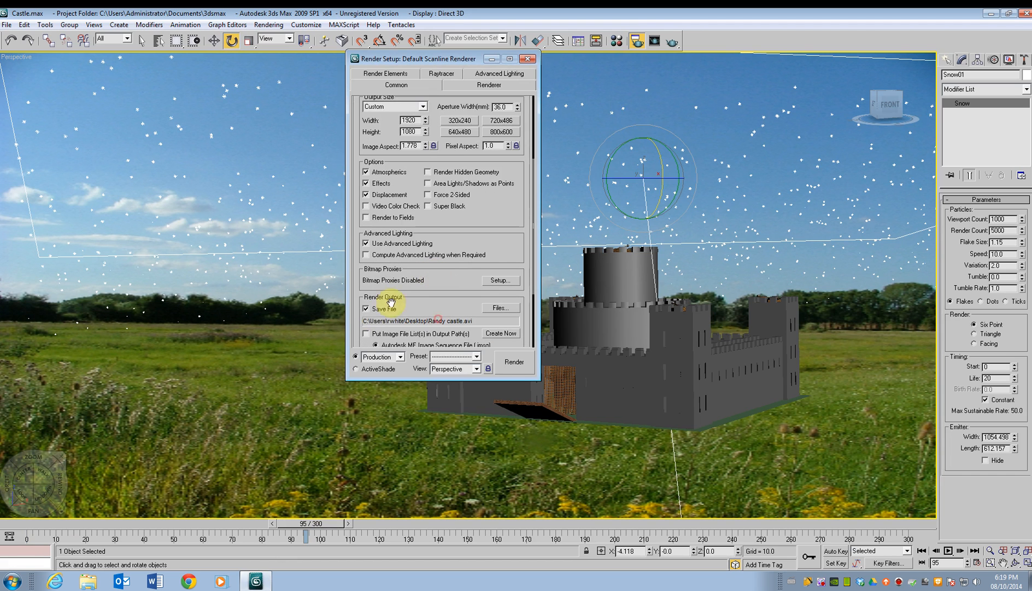
{"action": "left_click", "coordinate": [367, 309]}
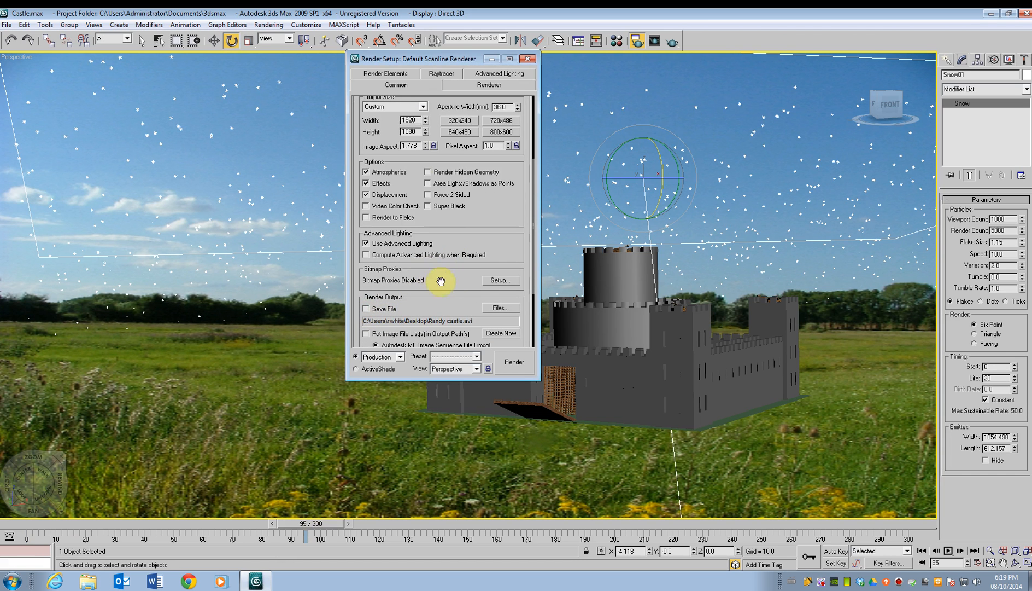
{"action": "left_click_drag", "start_coordinate": [484, 203], "coordinate": [494, 316]}
{"action": "left_click", "coordinate": [515, 361]}
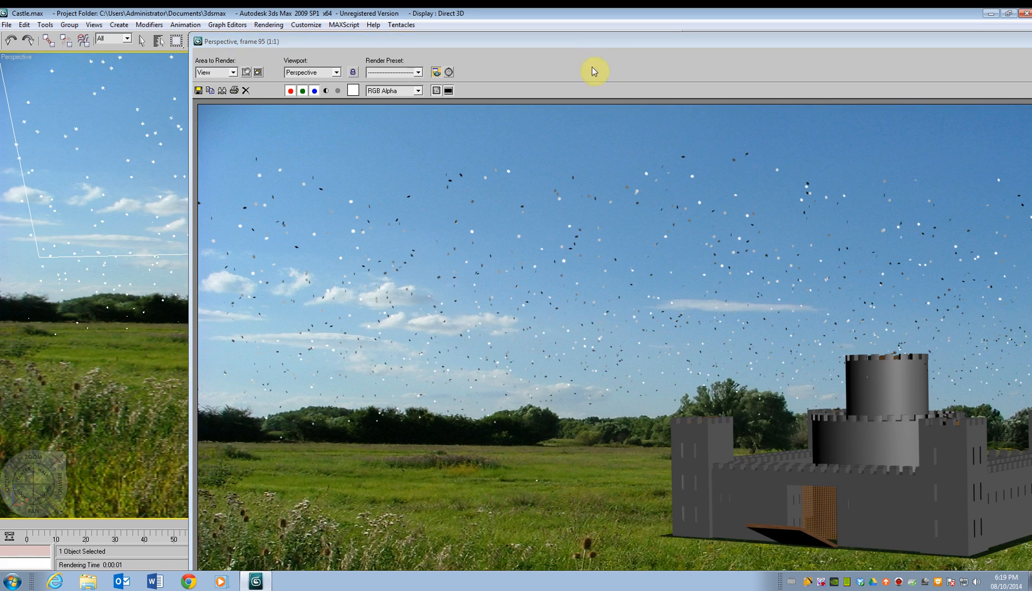
Step: Save the rendered frame to the Desktop as a JPEG at quality 100, named with the author's first name followed by Castle
{"action": "left_click_drag", "start_coordinate": [589, 46], "coordinate": [529, 36]}
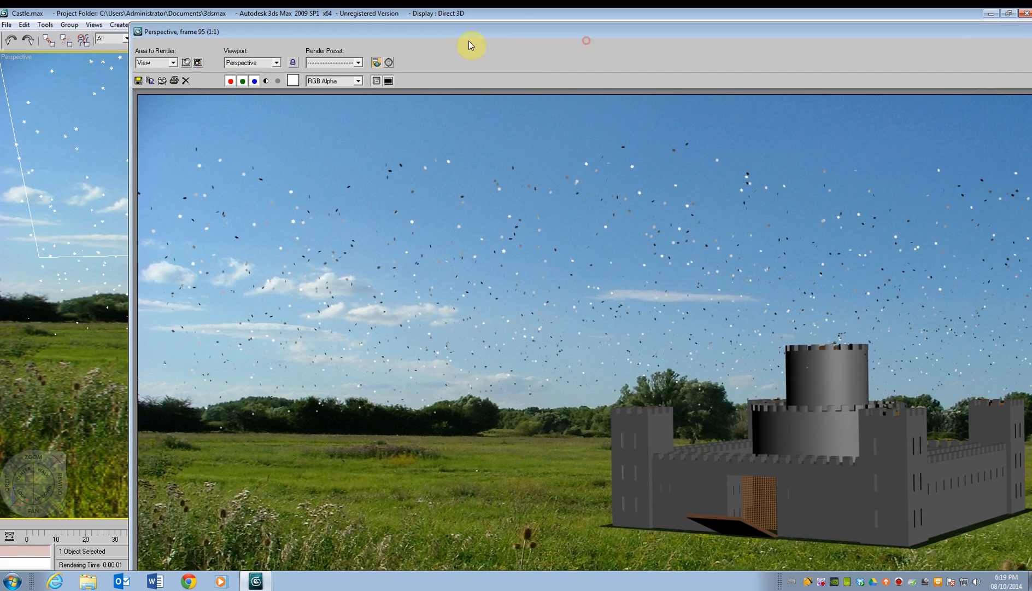
{"action": "left_click", "coordinate": [139, 80]}
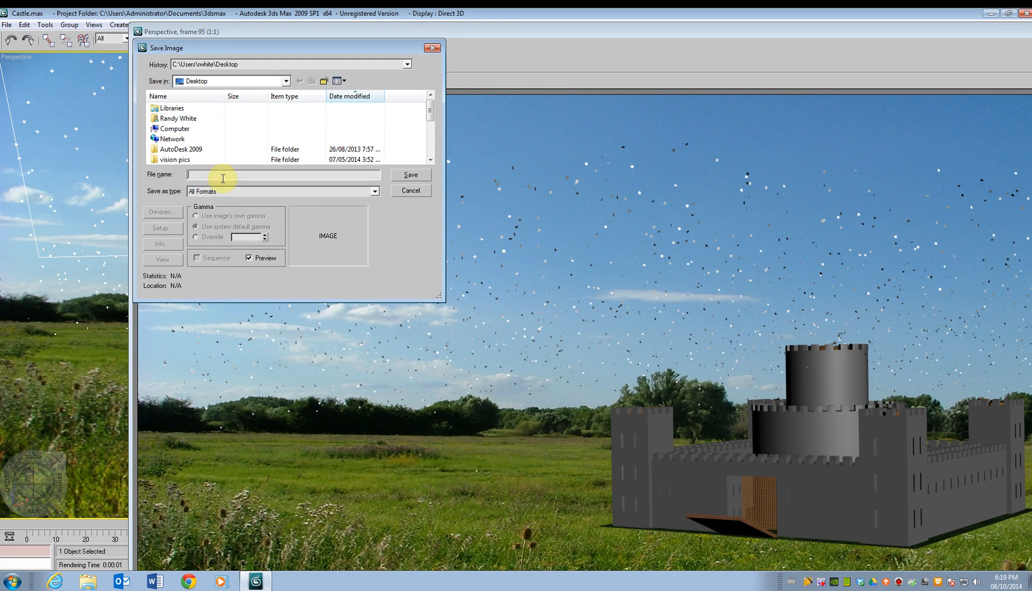
{"action": "type", "text": "Rand"}
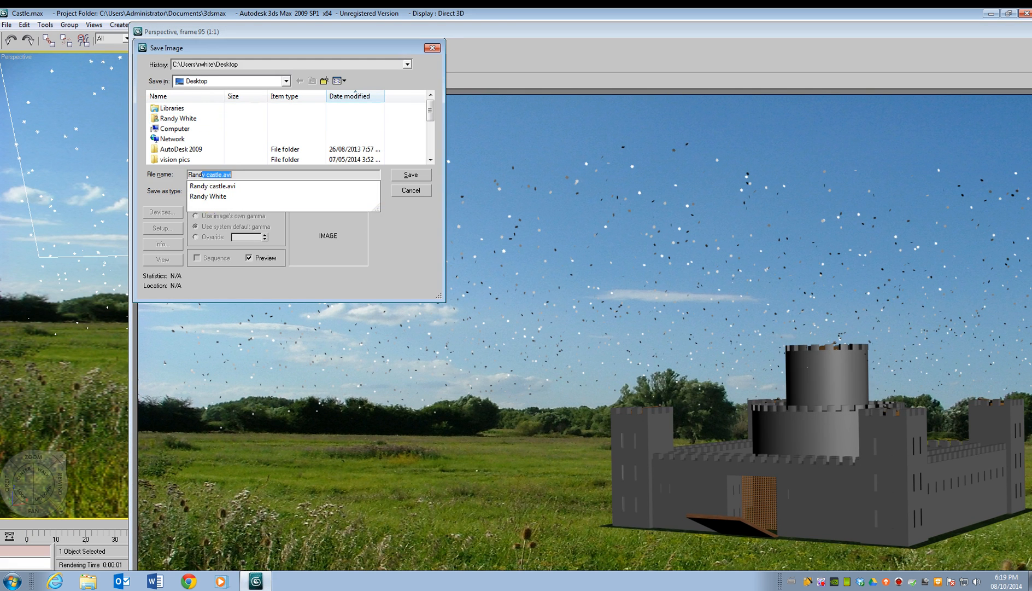
{"action": "type", "text": "y Cas"}
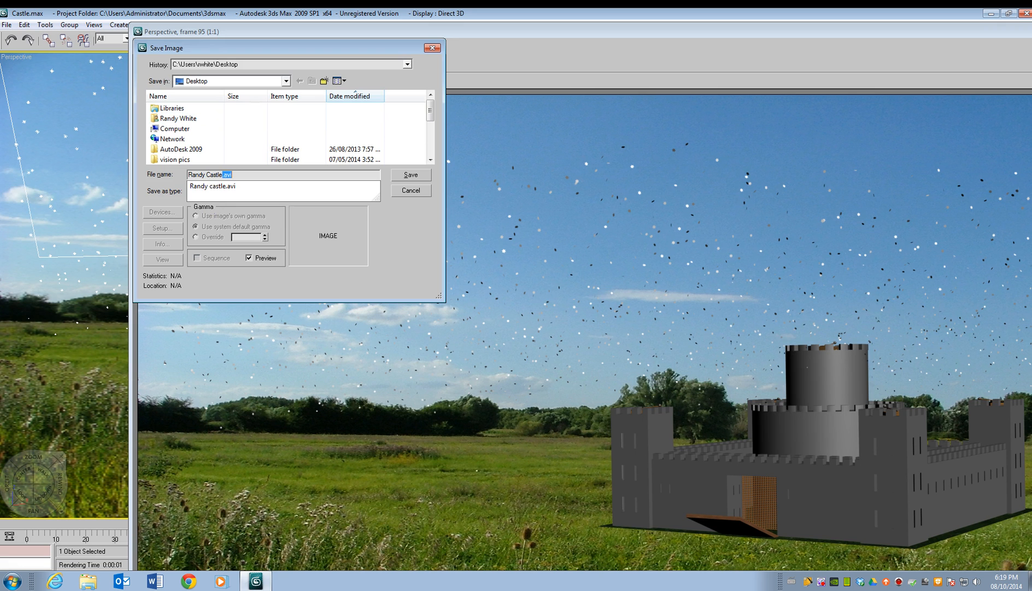
{"action": "type", "text": "tle"}
{"action": "key", "text": "Delete"}
{"action": "left_click", "coordinate": [378, 191]}
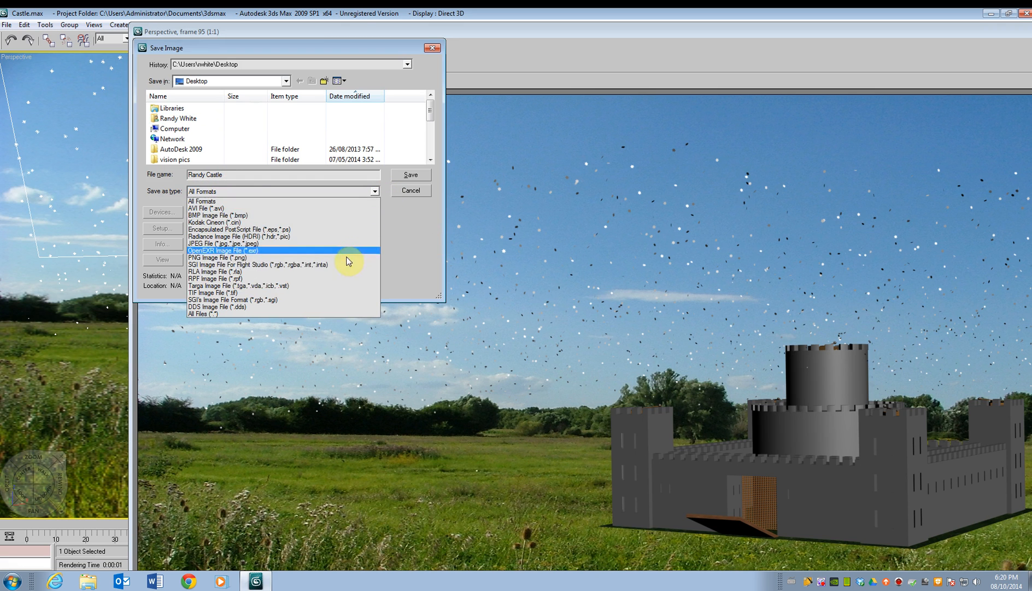
{"action": "left_click", "coordinate": [313, 243]}
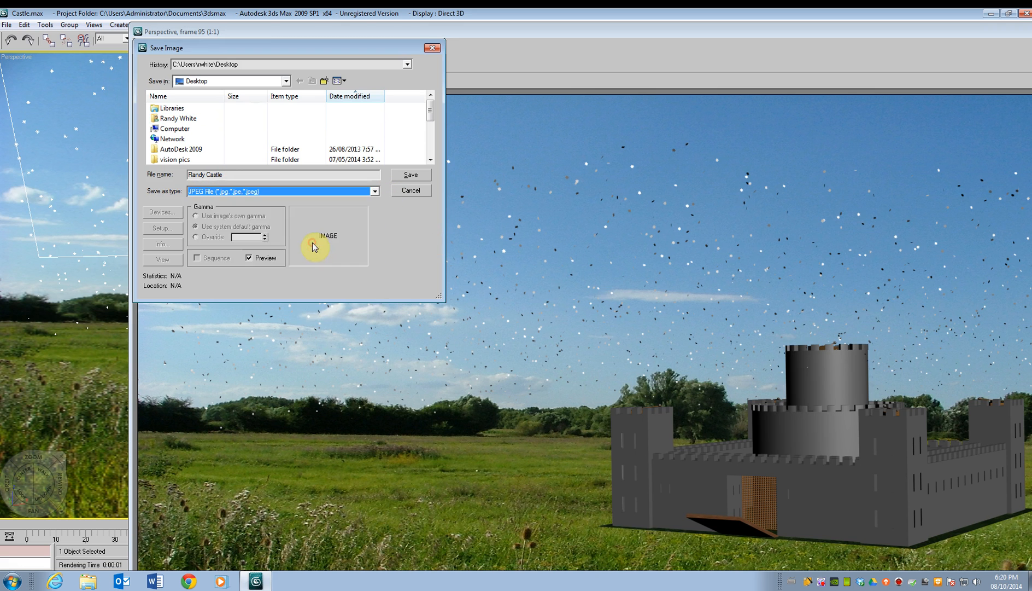
{"action": "left_click", "coordinate": [412, 177]}
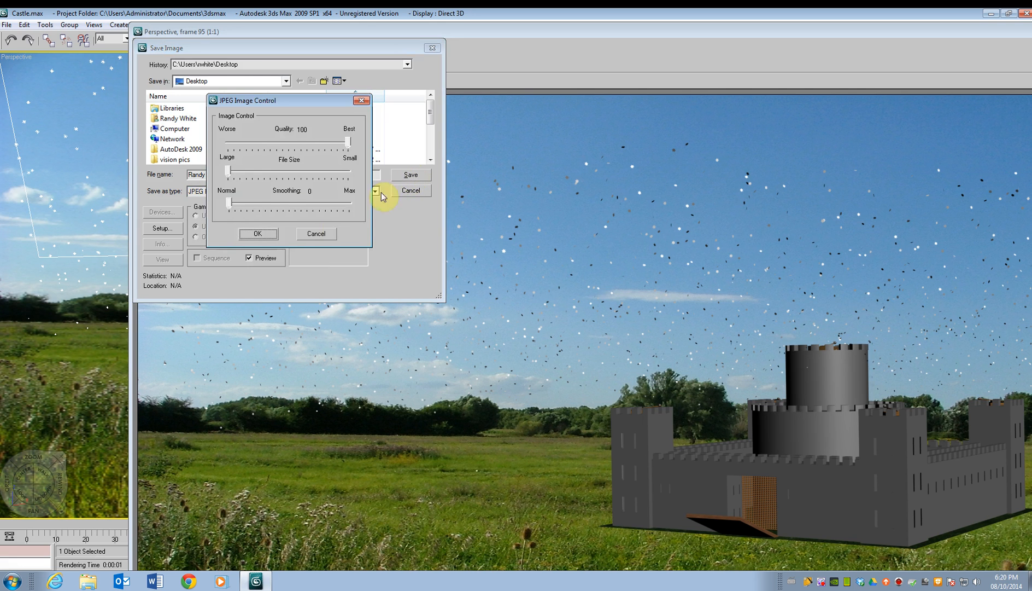
{"action": "left_click", "coordinate": [257, 233]}
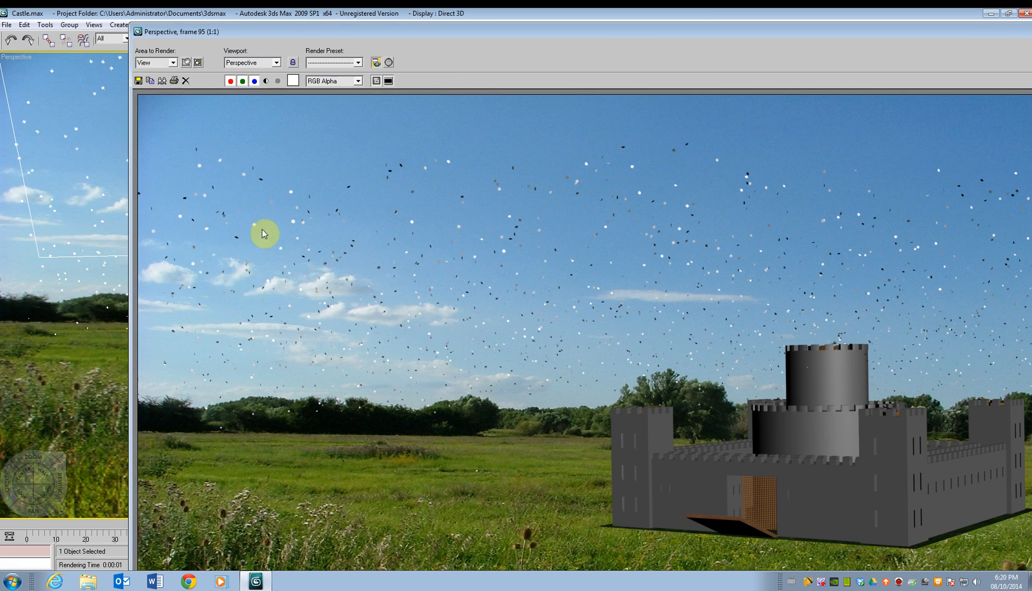
Step: Close the rendered frame window and the Render Setup dialog
{"action": "left_click_drag", "start_coordinate": [966, 32], "coordinate": [659, 120]}
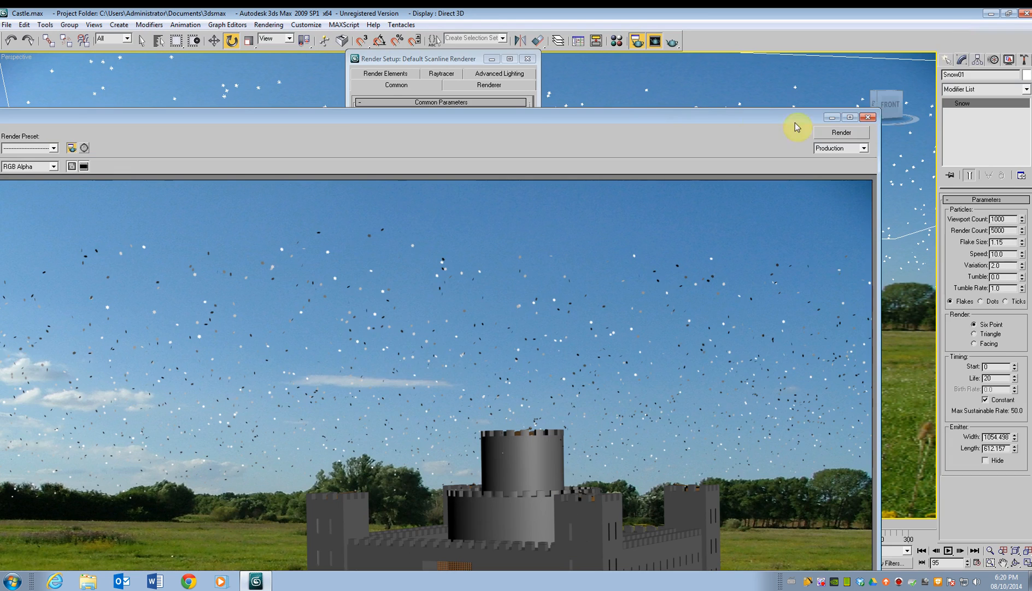
{"action": "left_click", "coordinate": [869, 118]}
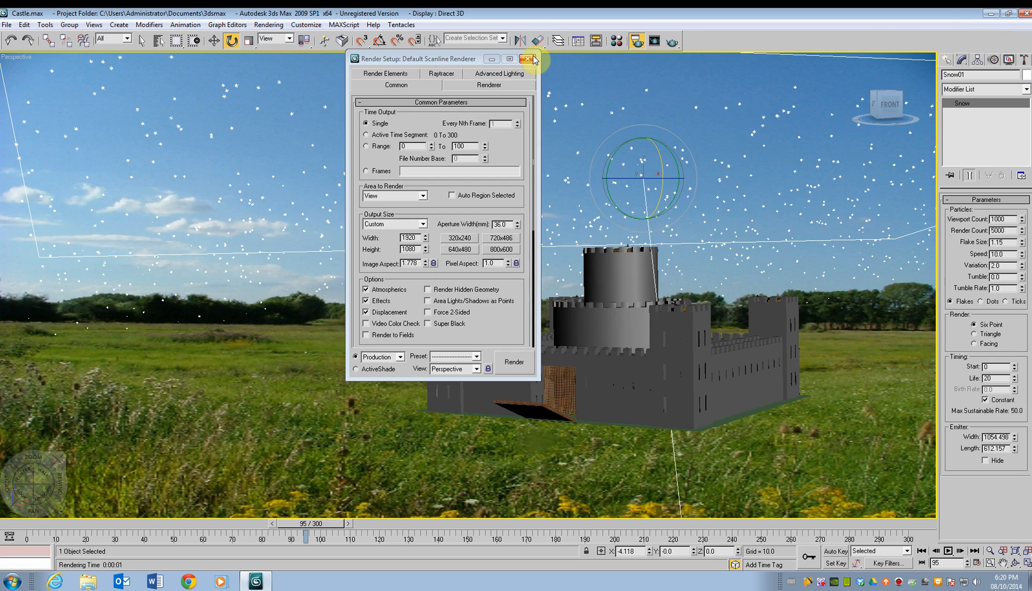
{"action": "left_click", "coordinate": [528, 59]}
Step: Switch to the desktop and move the saved castle JPEG beside Castle.max
{"action": "left_click", "coordinate": [991, 13]}
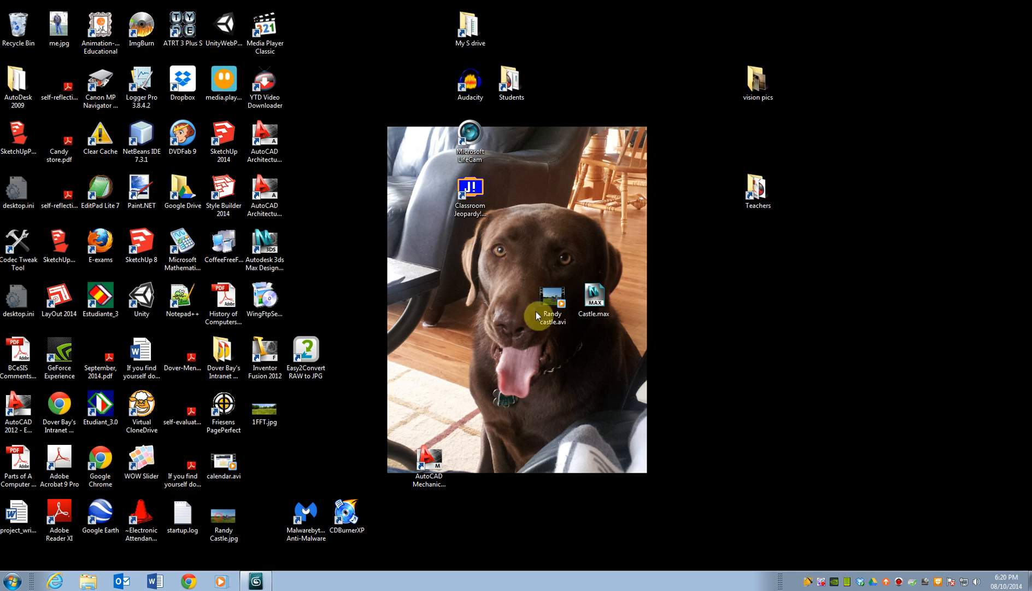
{"action": "left_click_drag", "start_coordinate": [633, 294], "coordinate": [633, 295]}
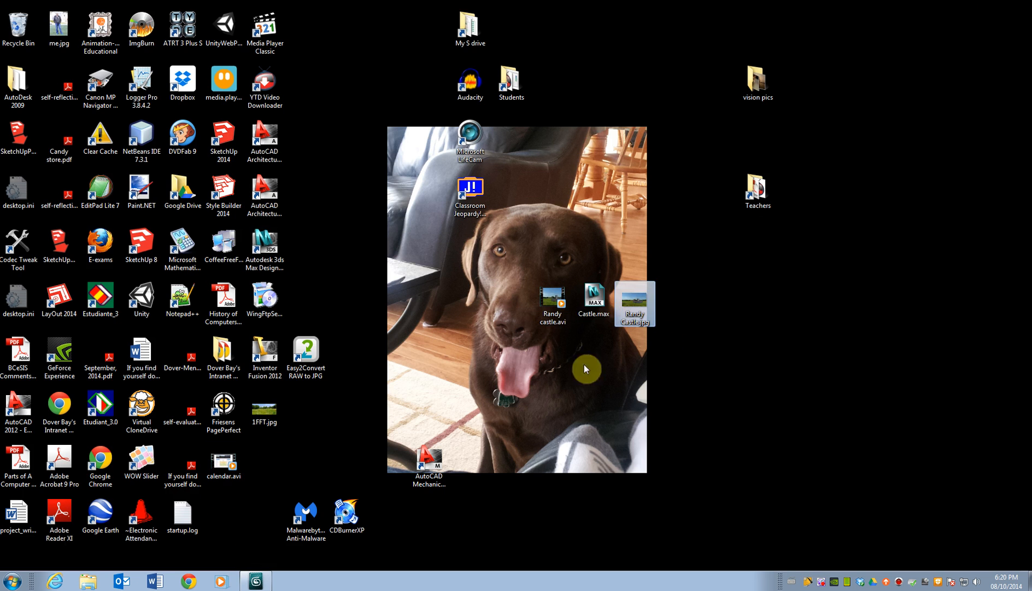